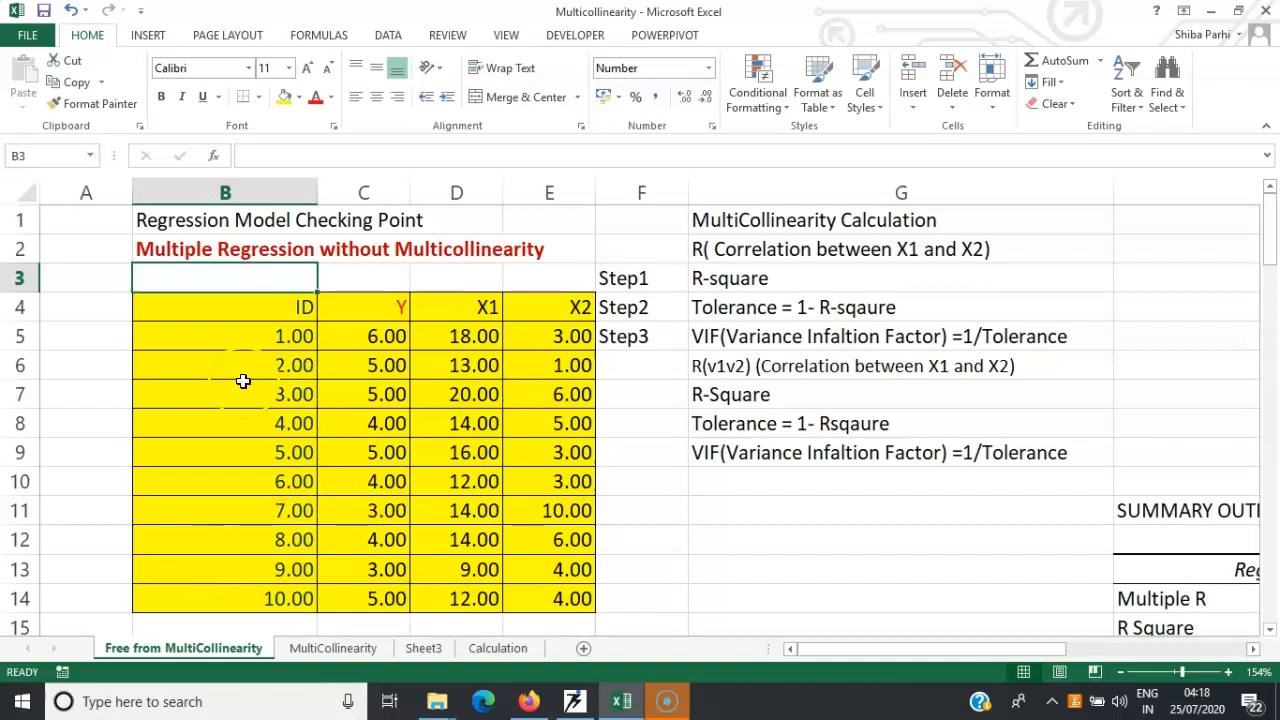
Start a Correlation analysis from the data analysis tools
mouse_move(1270, 220)
mouse_down()
mouse_move(1272, 264)
mouse_move(1271, 226)
mouse_up()
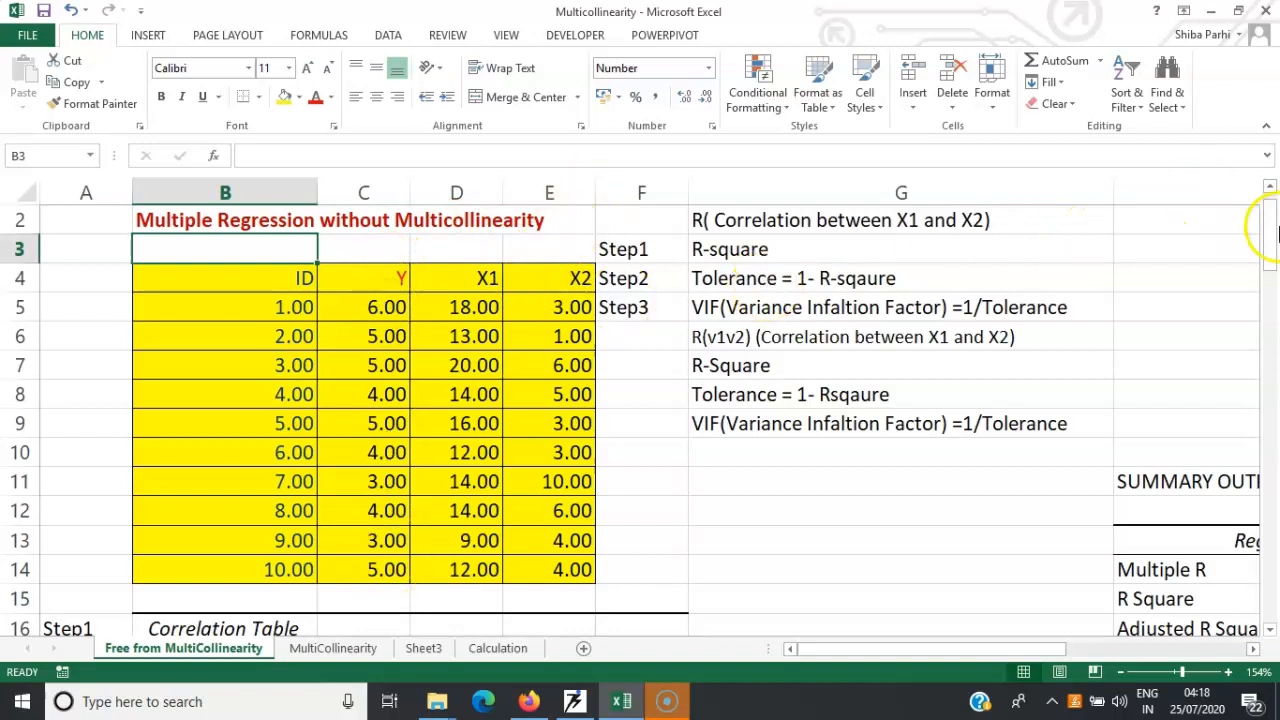
drag(1272, 235, 1272, 287)
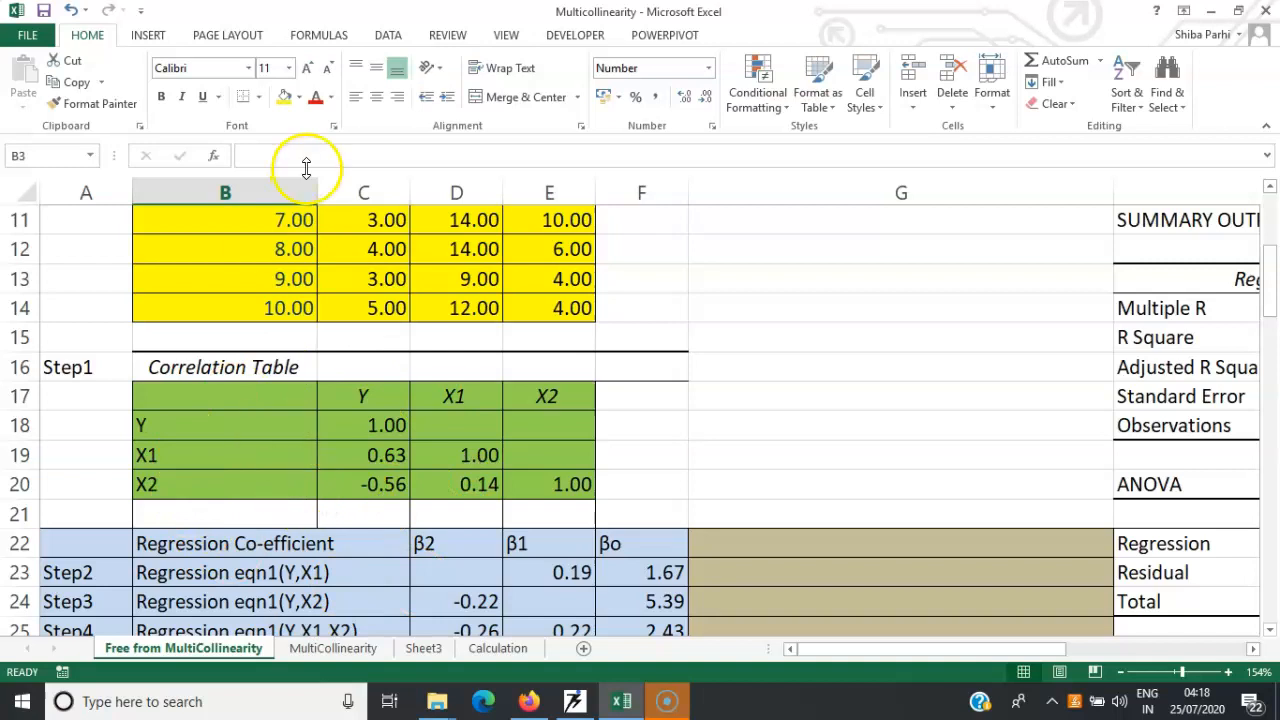
click(389, 36)
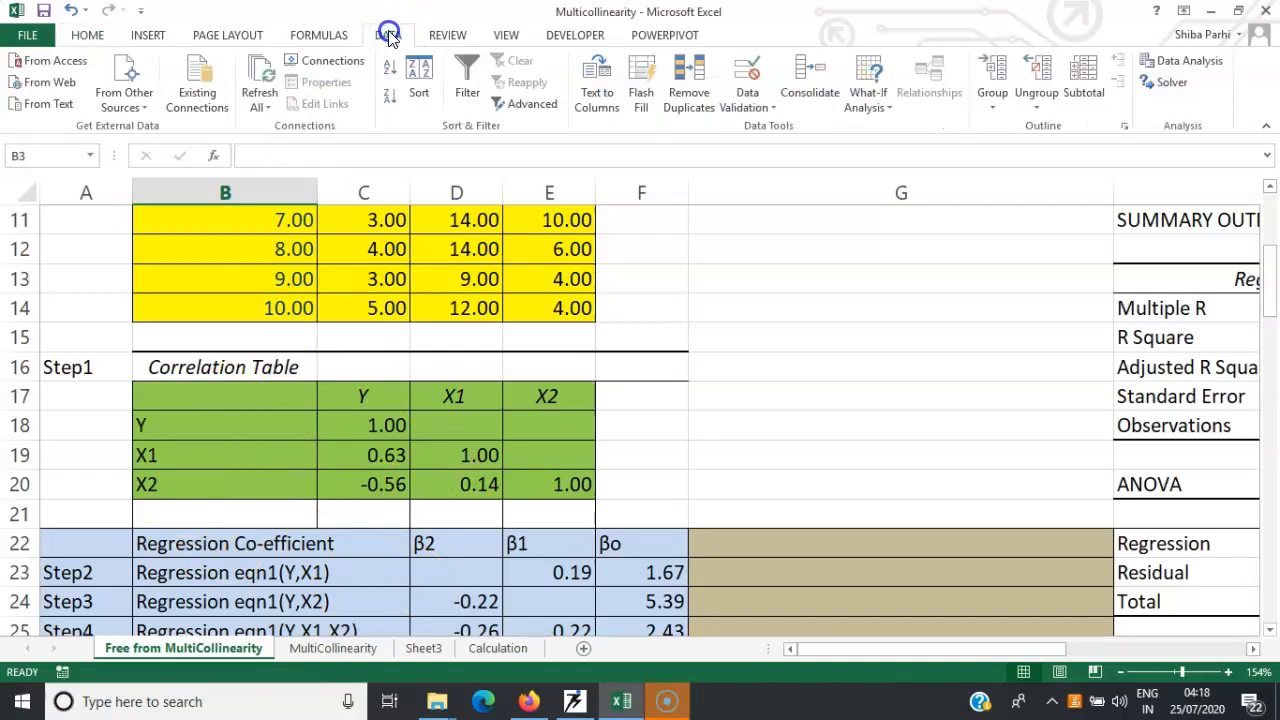
click(1185, 66)
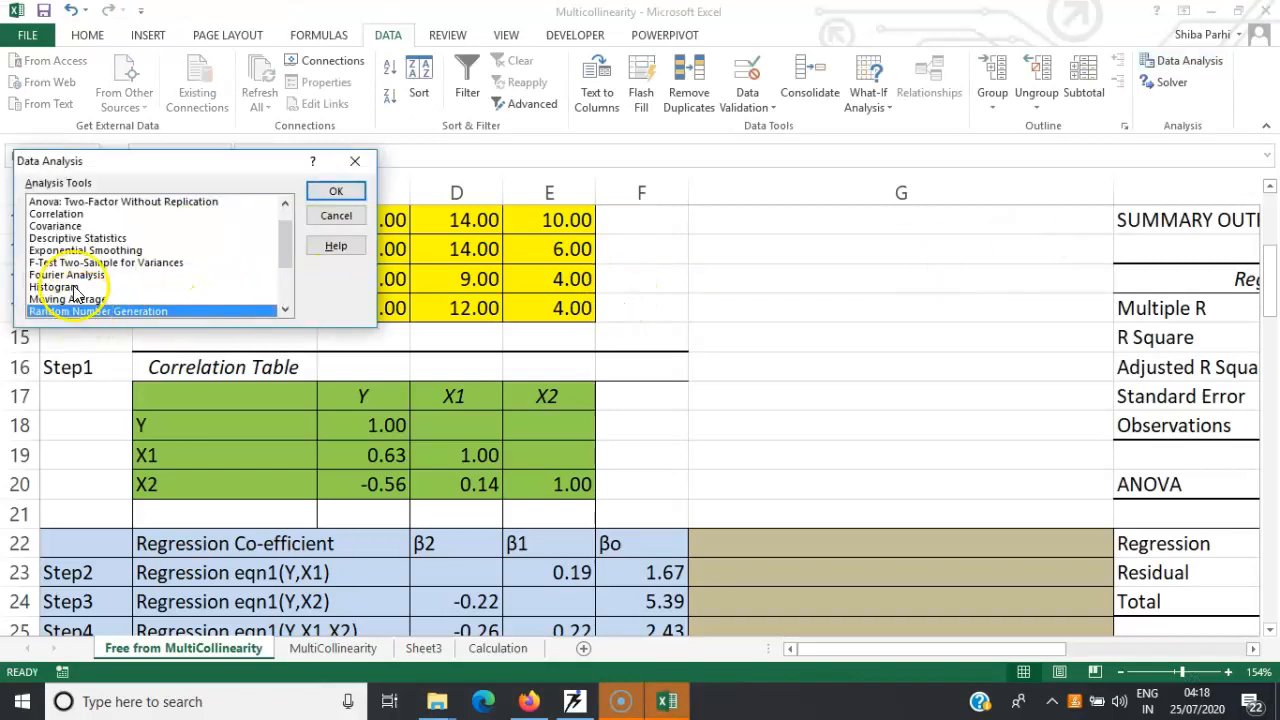
click(54, 214)
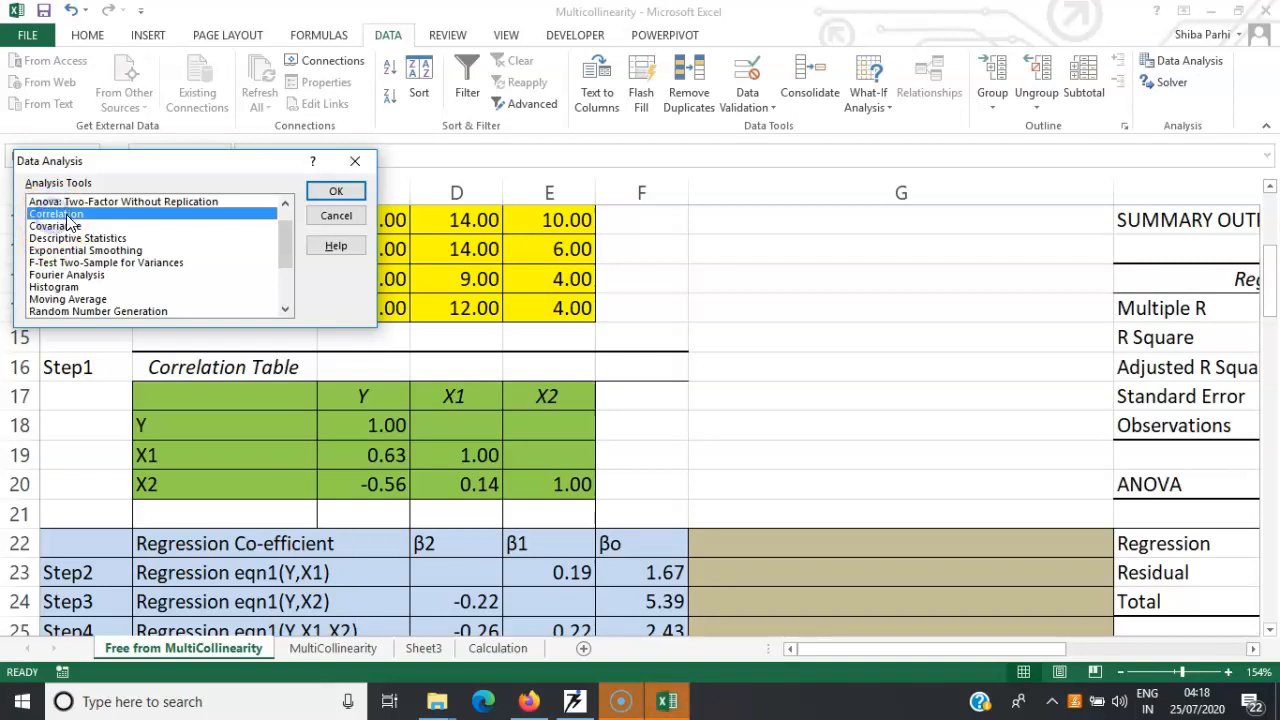
click(335, 193)
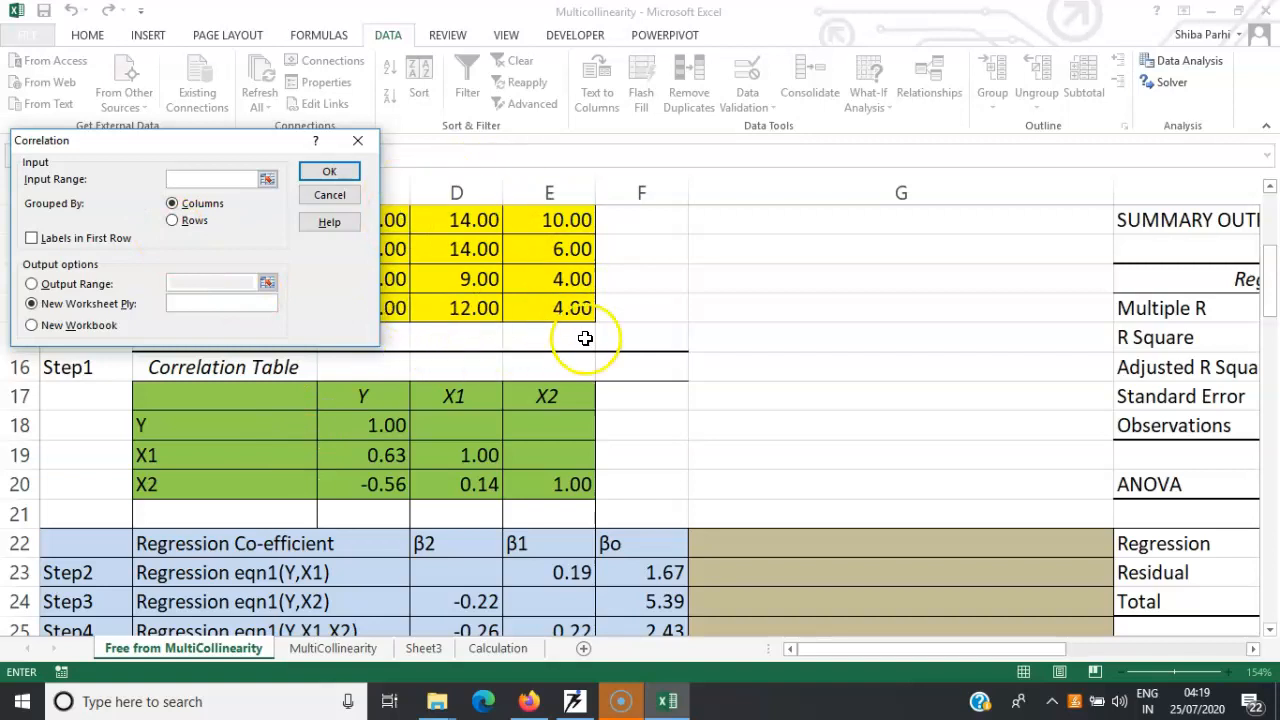
Set the correlation input range to C4:E14 with labels in the first row and output at B17, and cancel without running it
drag(1270, 275, 1262, 233)
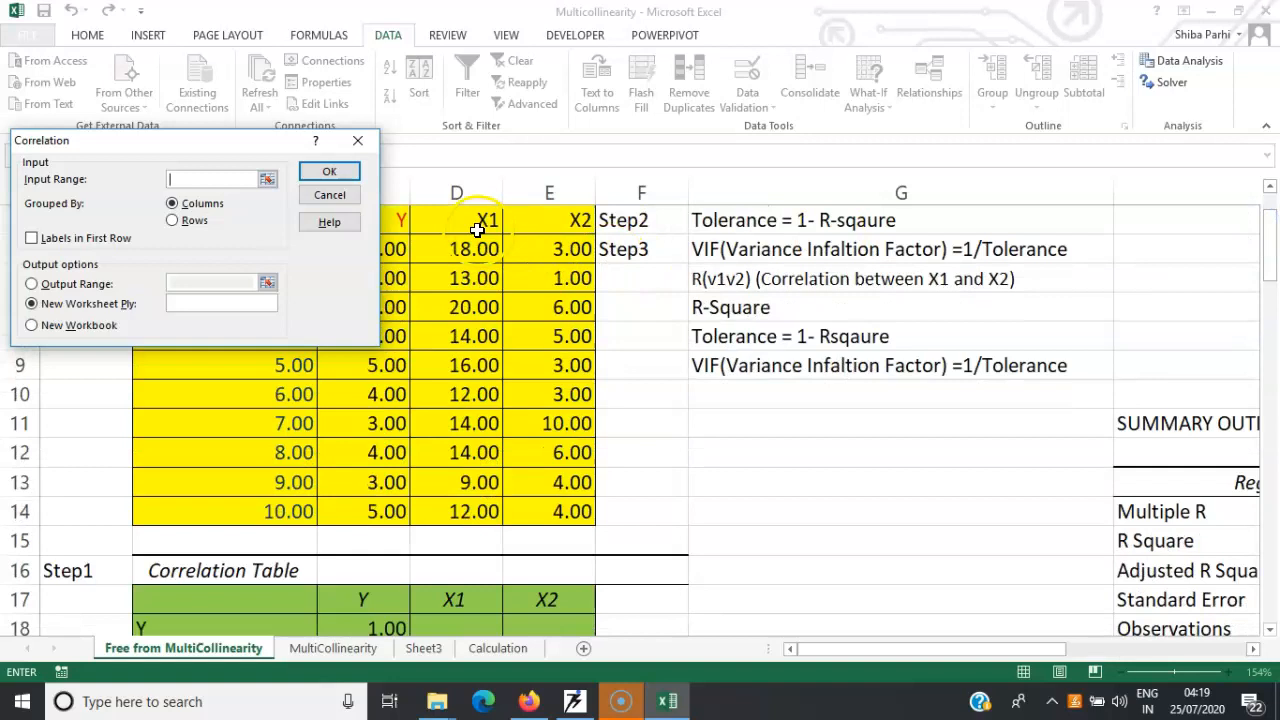
drag(399, 222, 555, 518)
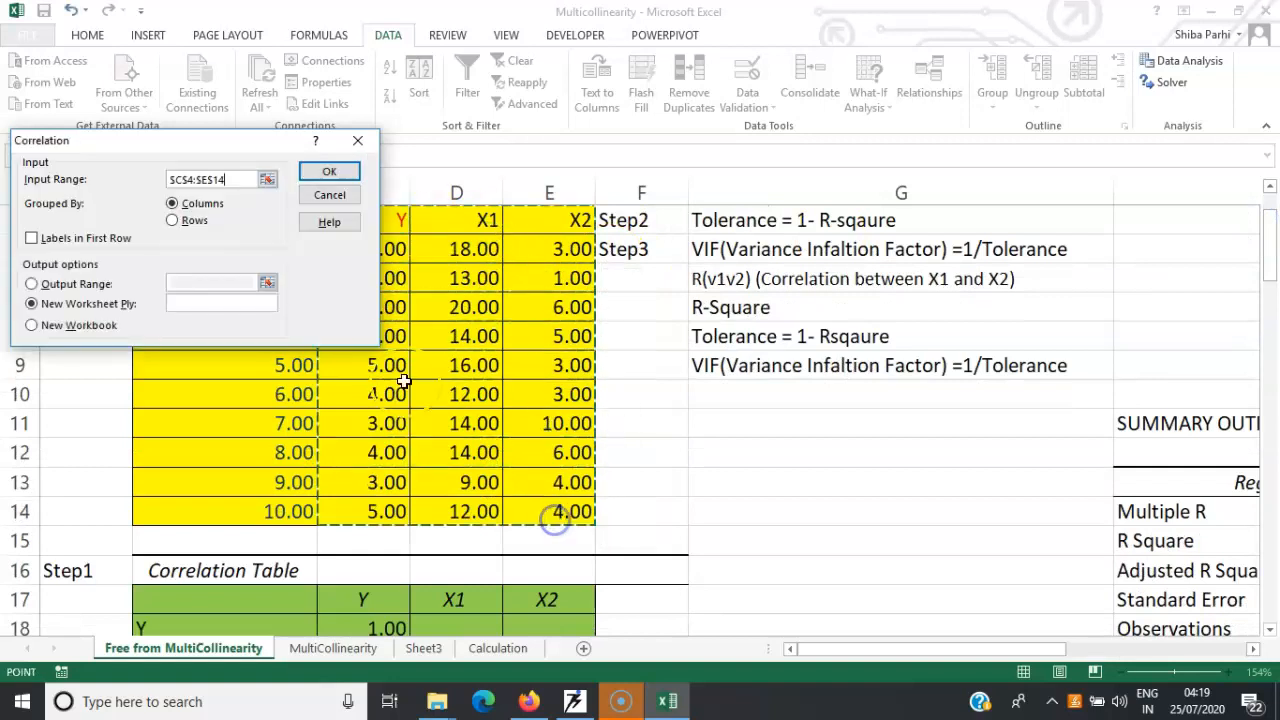
click(33, 240)
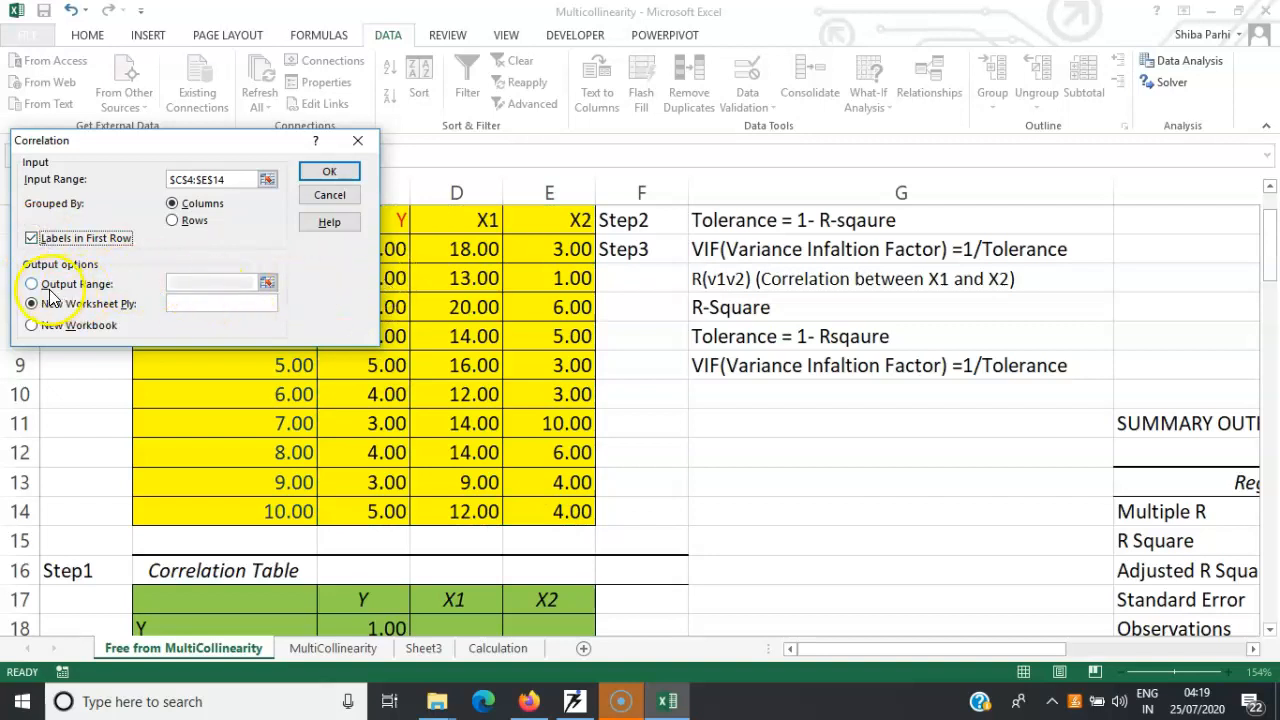
click(33, 284)
click(192, 287)
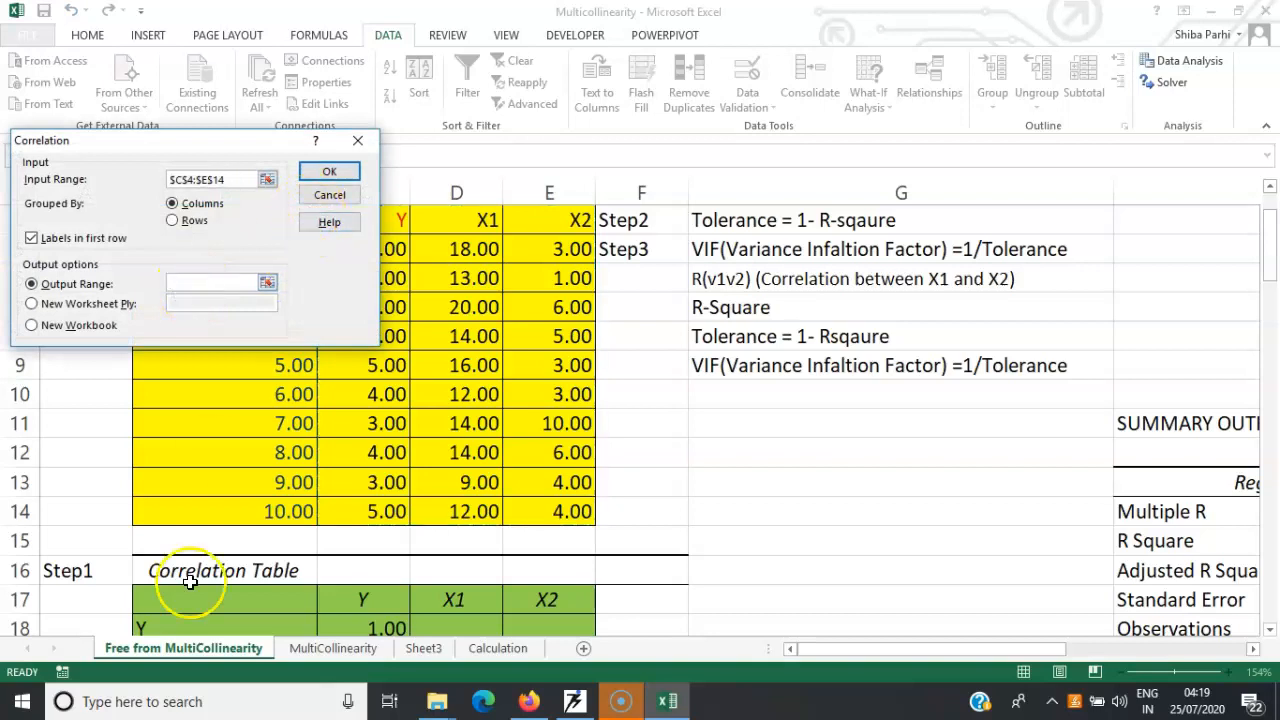
click(160, 600)
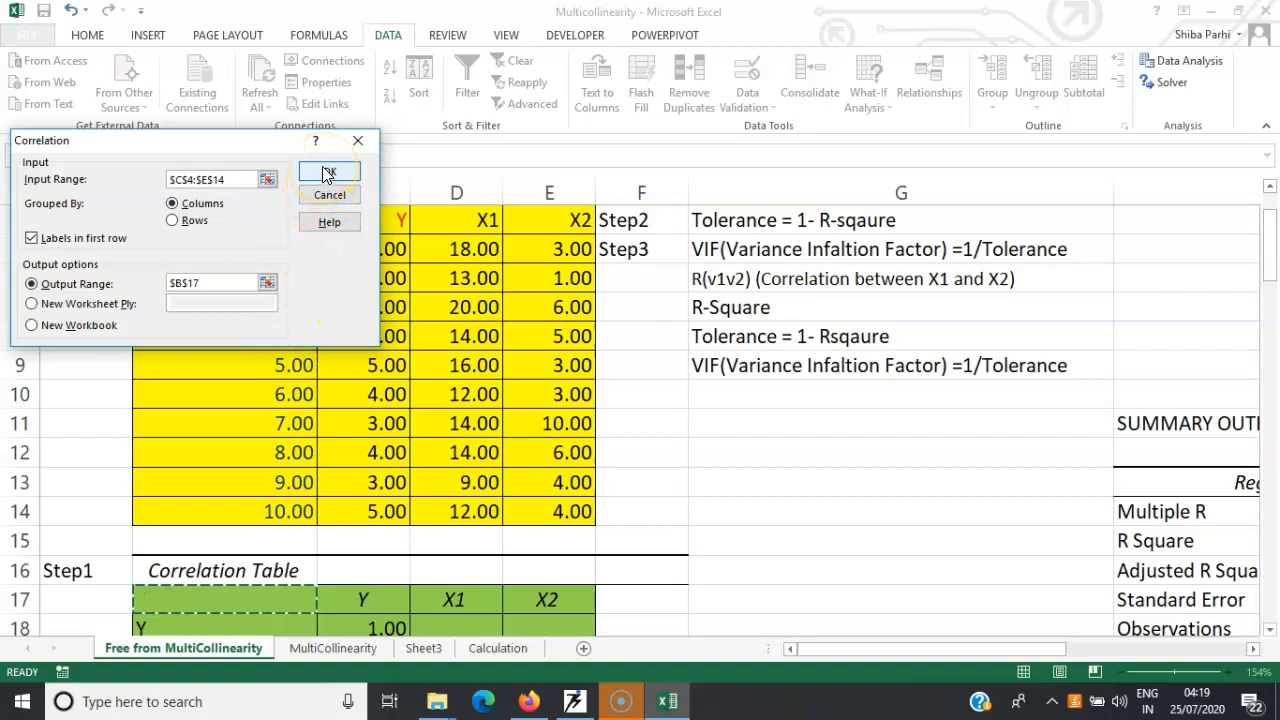
click(358, 143)
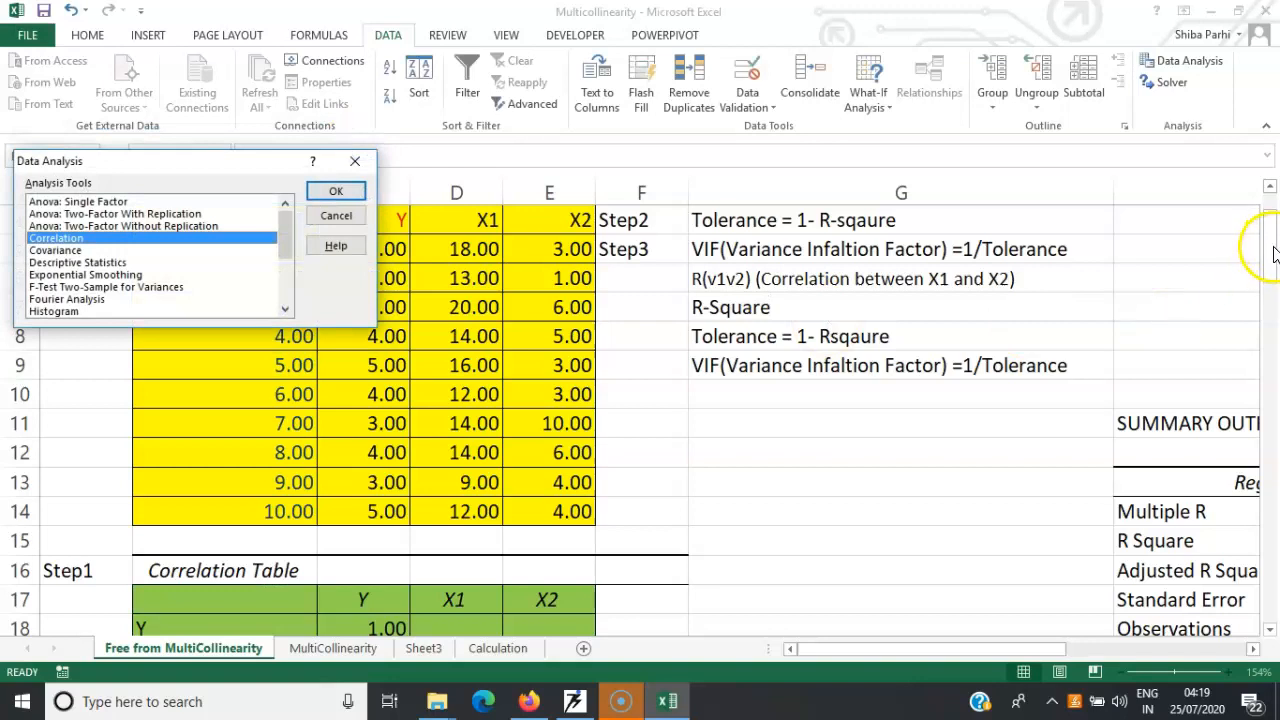
click(352, 161)
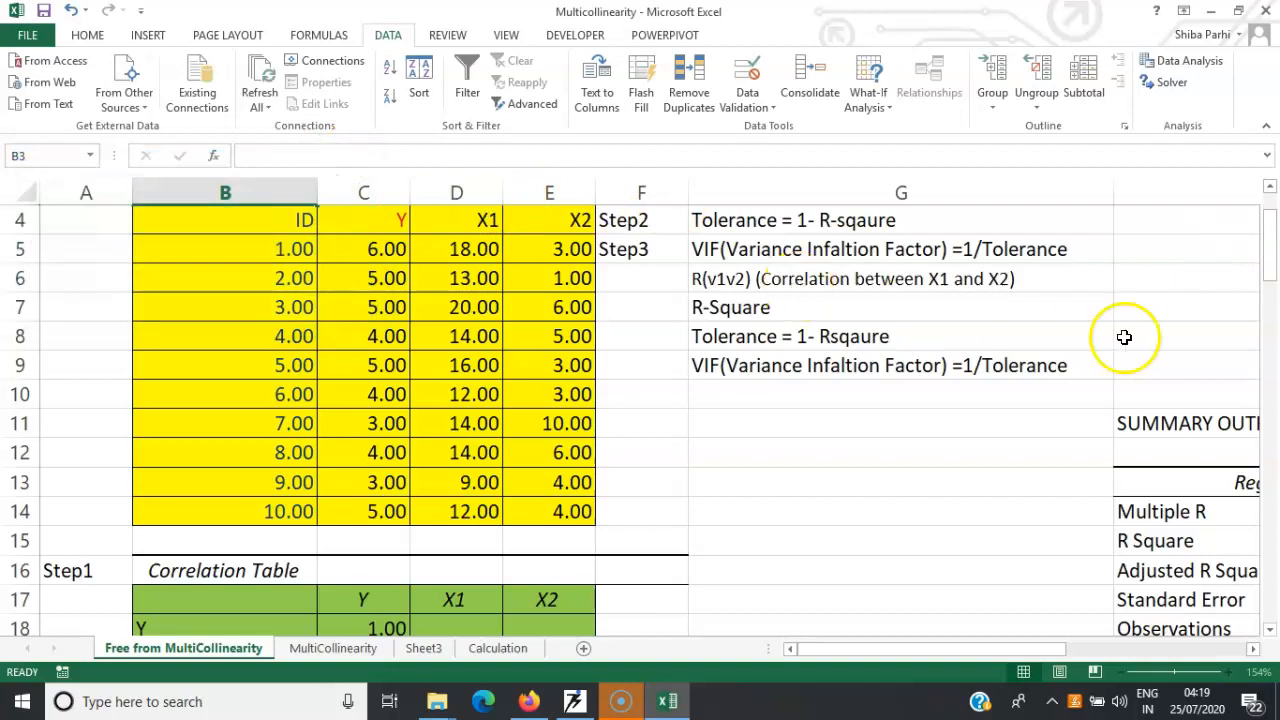
Start a Regression analysis, choose an output range as the destination, and cancel without running it
drag(1267, 238, 1272, 283)
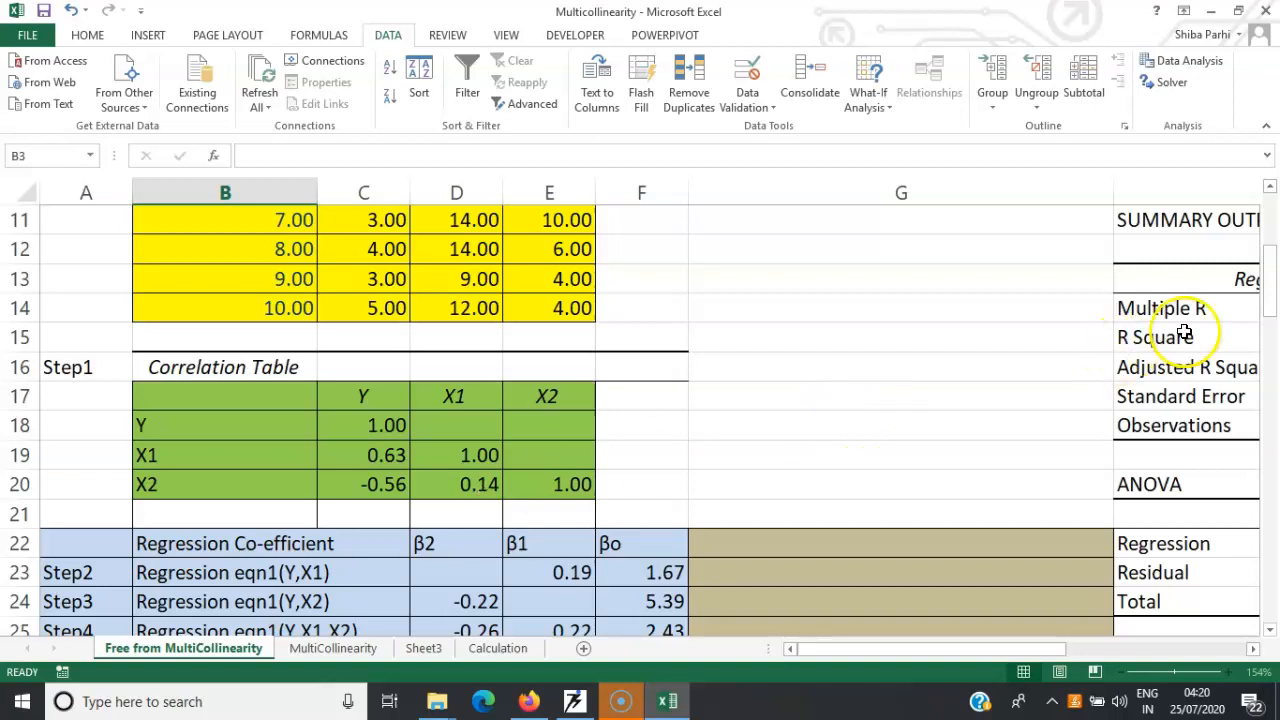
drag(1272, 280, 1273, 303)
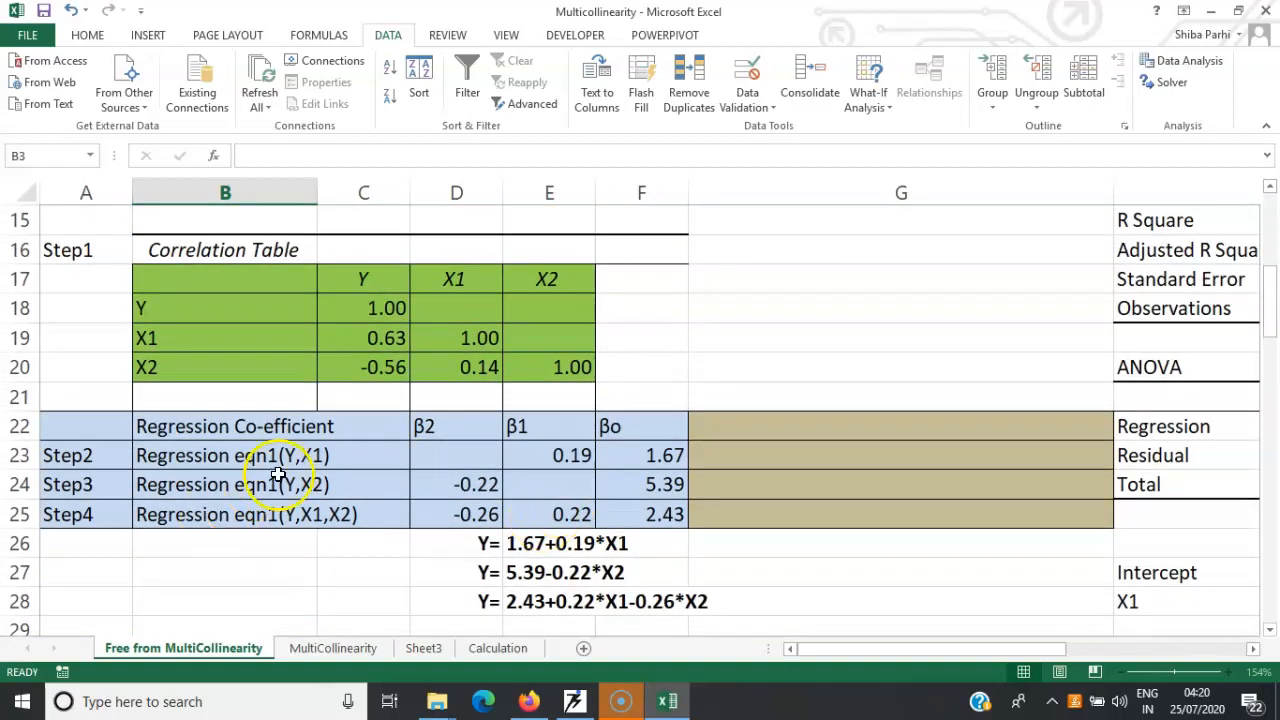
click(1168, 72)
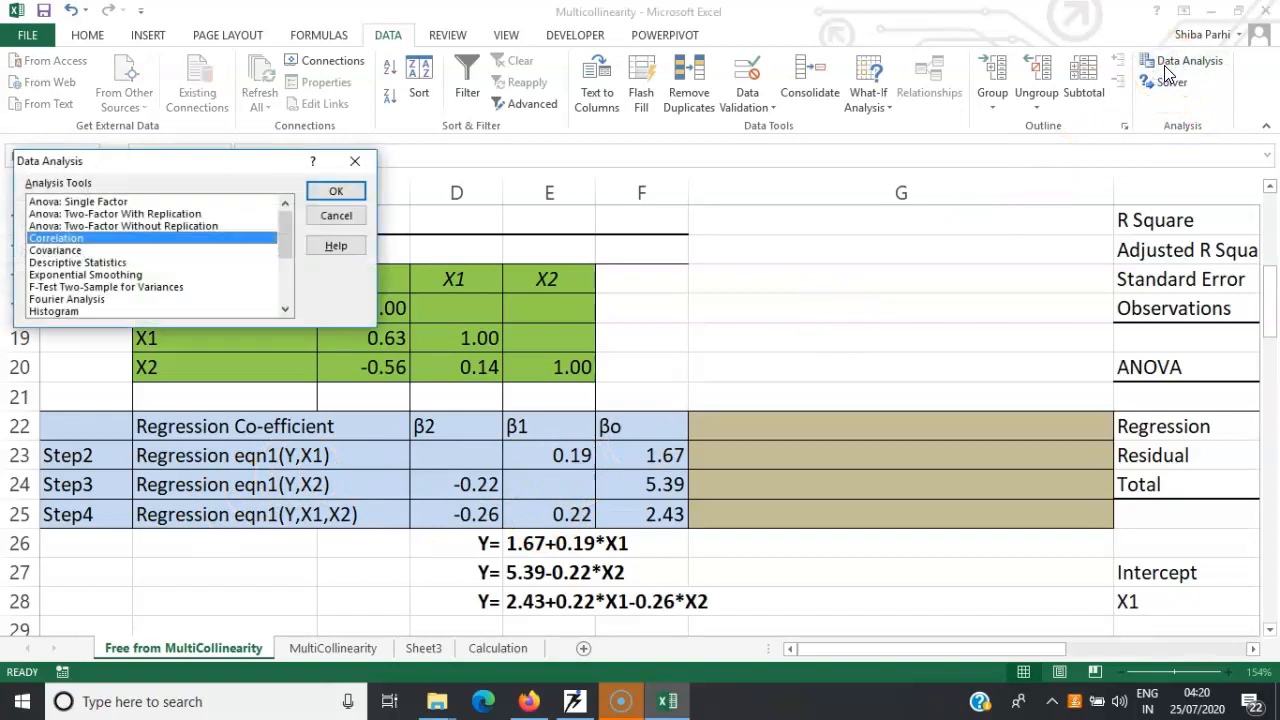
drag(286, 234, 288, 283)
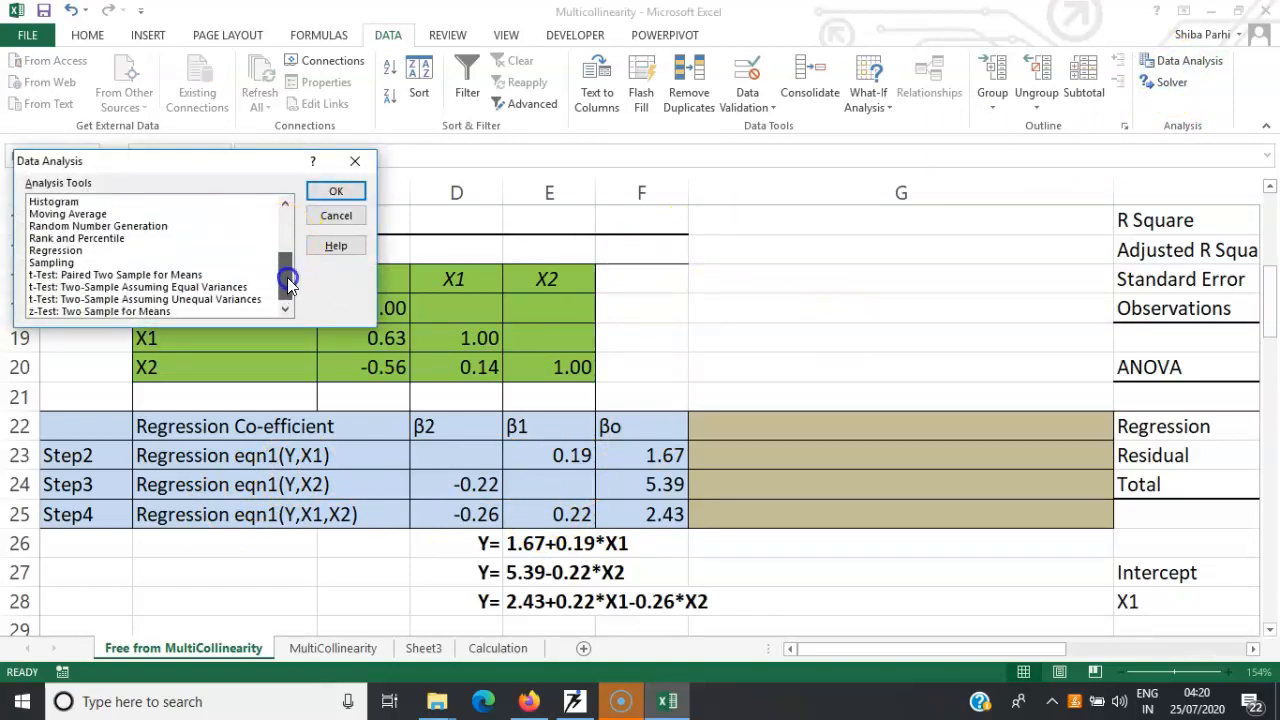
click(55, 250)
click(324, 191)
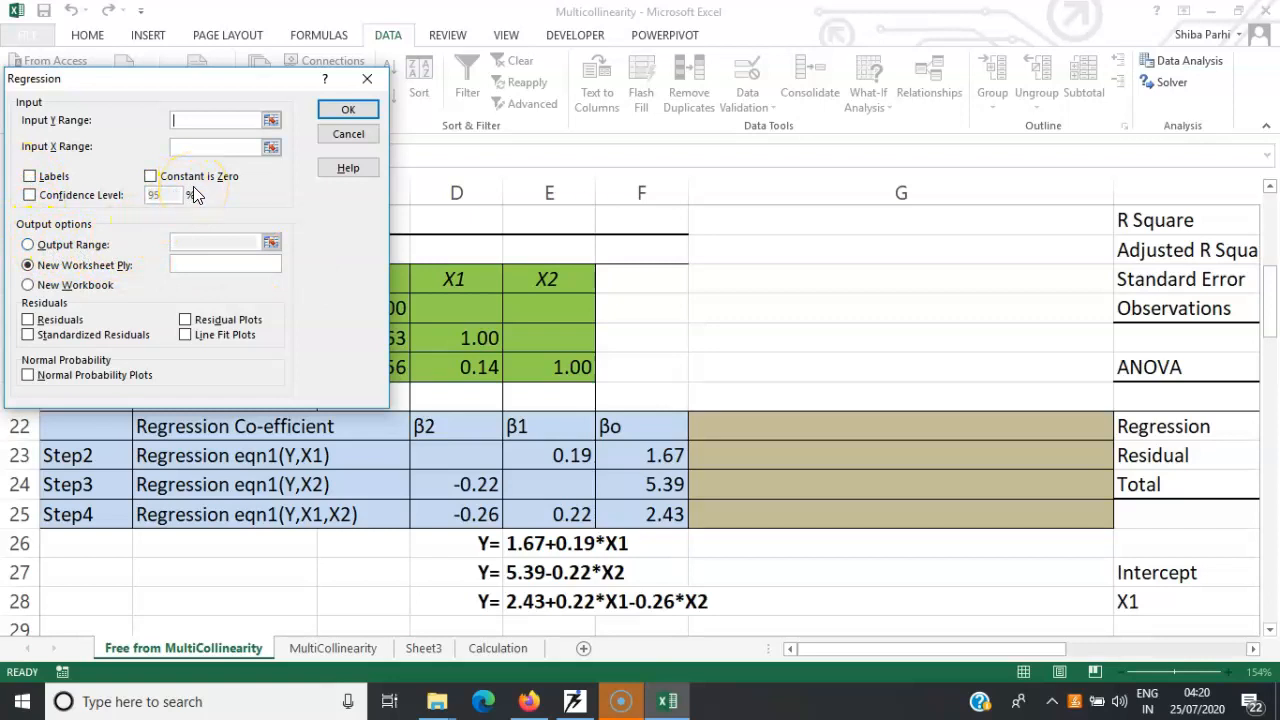
click(30, 245)
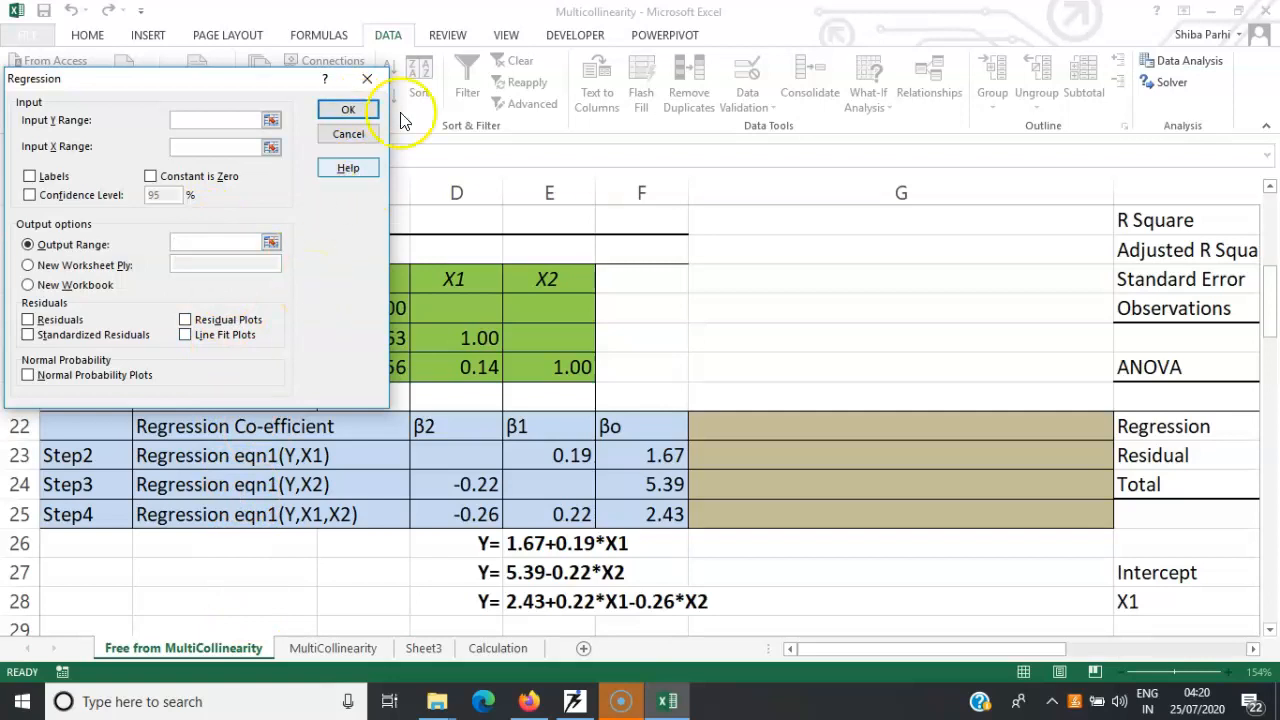
click(368, 80)
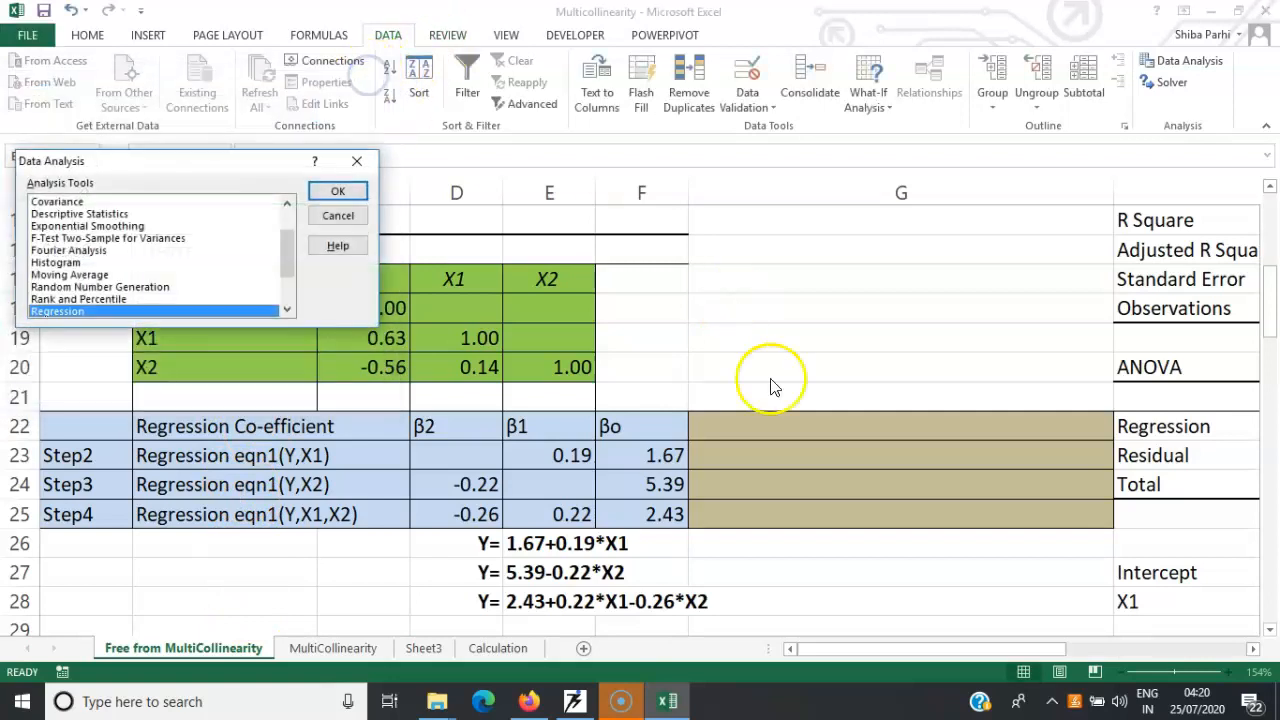
click(357, 161)
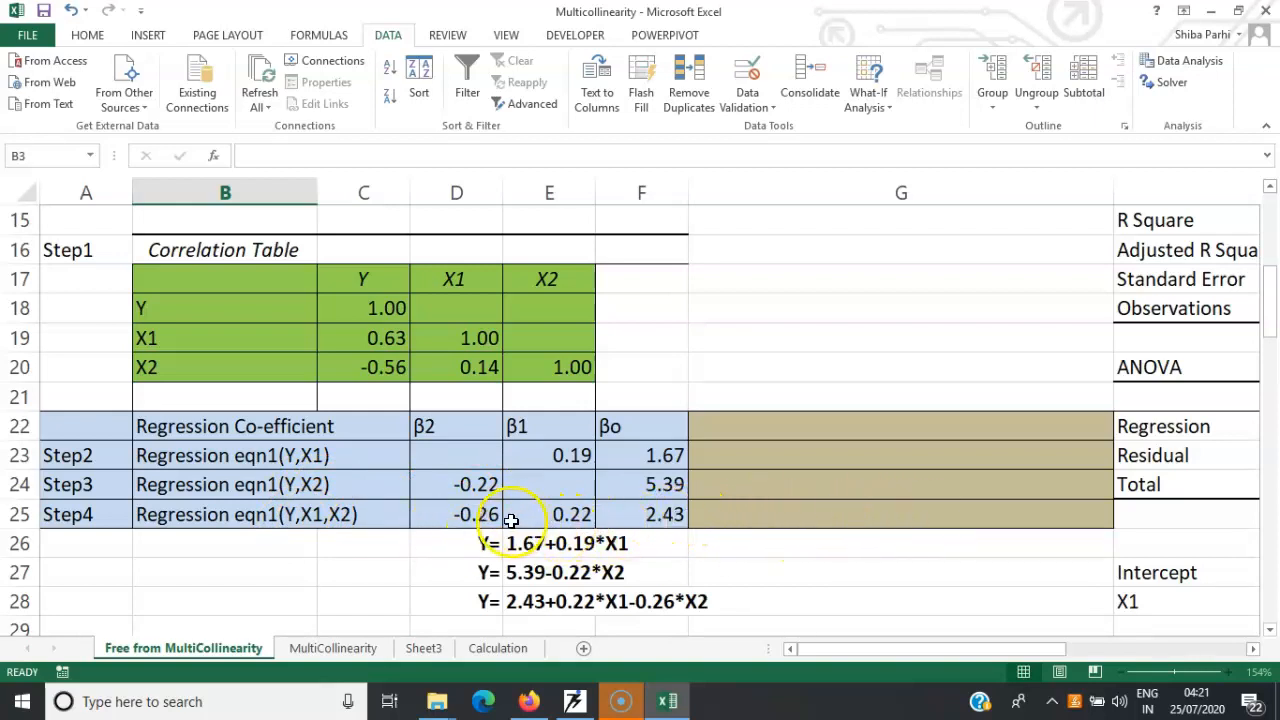
Inspect the β1 and β2 coefficients in E23, E25, D24 and D25, and the X1–X2 correlation in D20
click(555, 456)
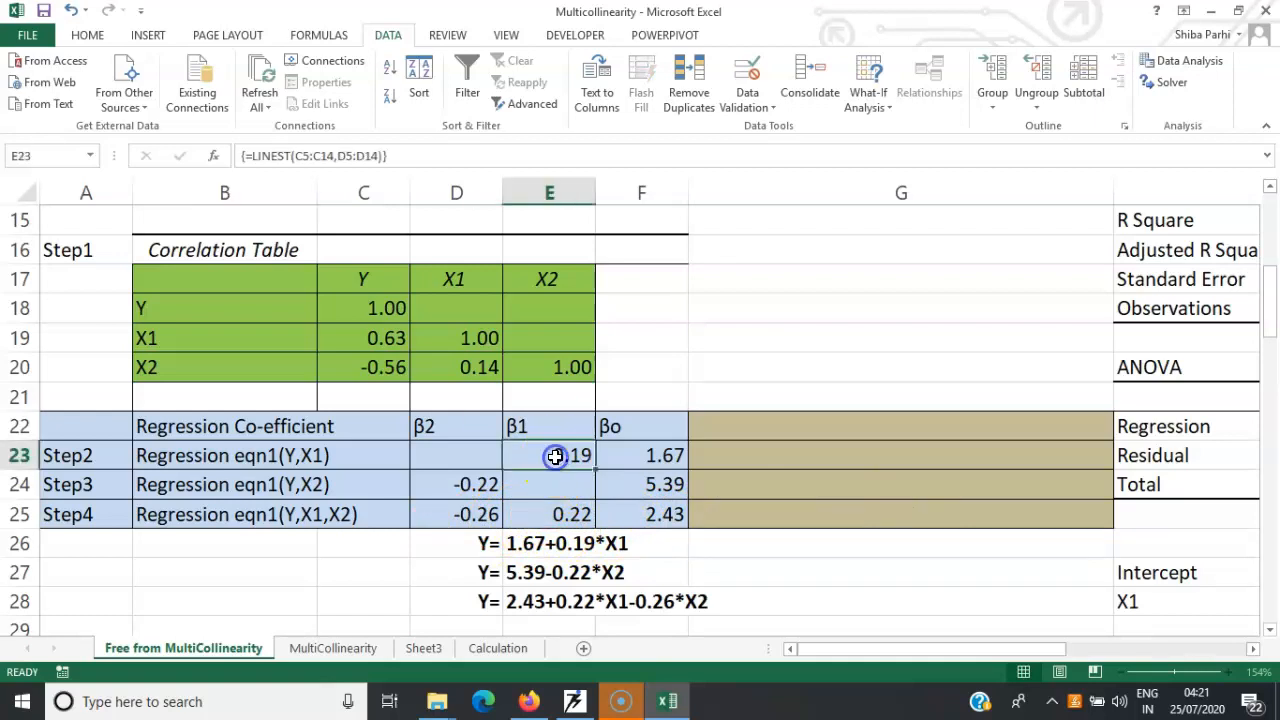
click(556, 515)
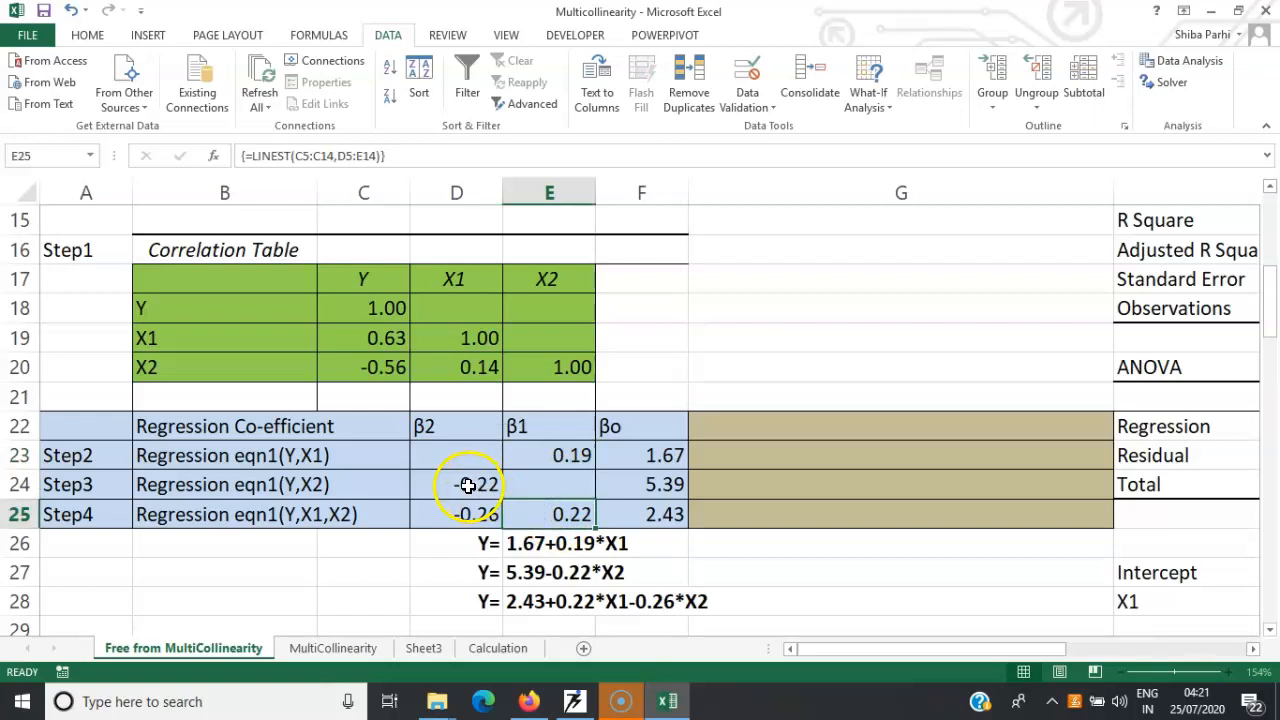
click(468, 486)
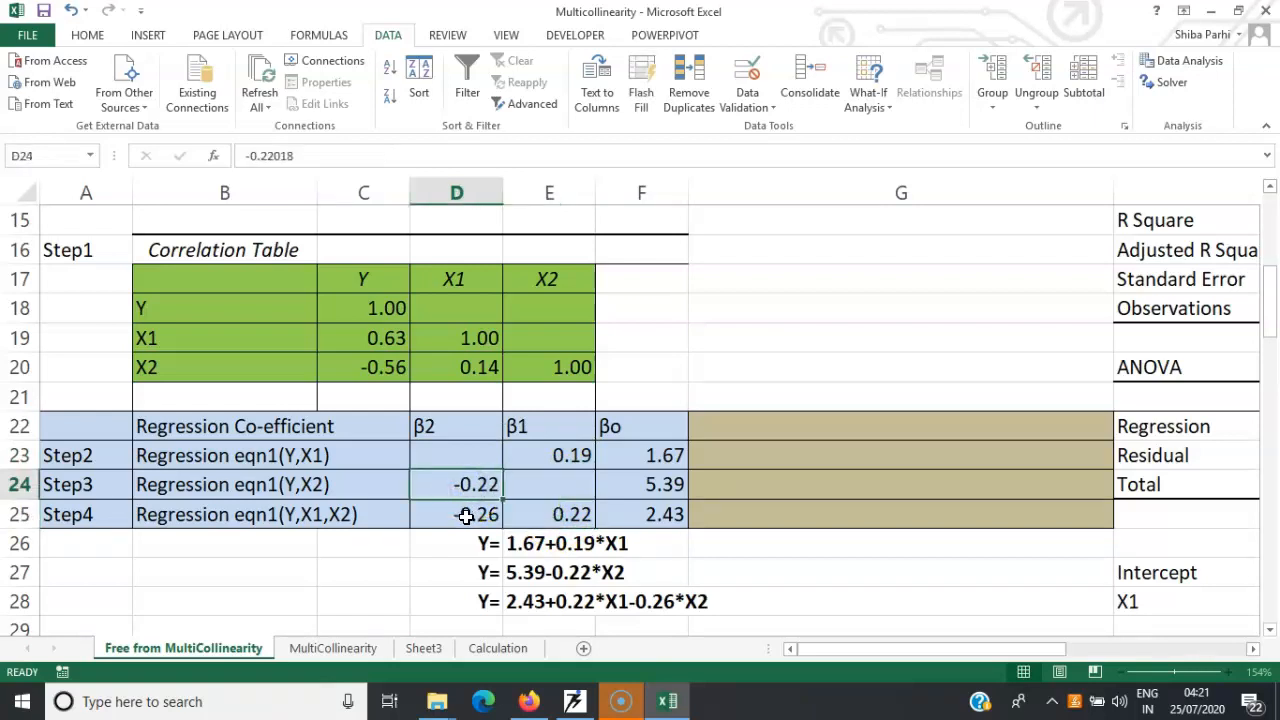
click(466, 515)
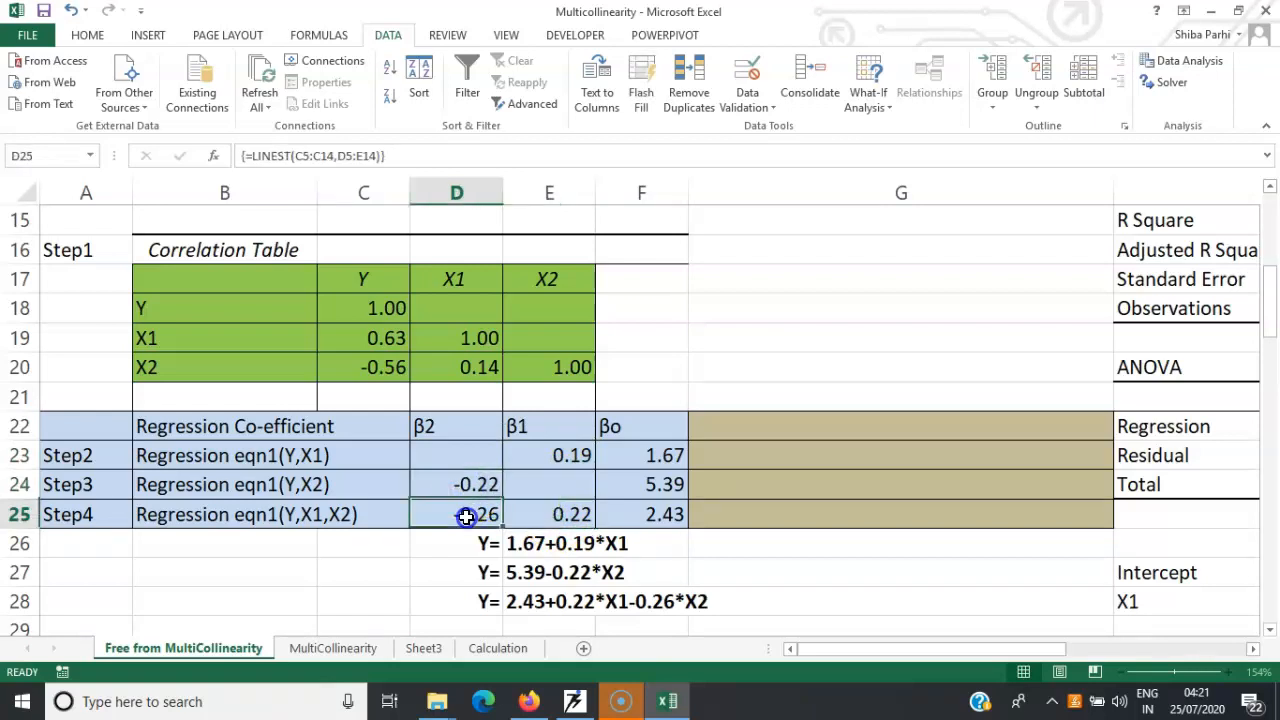
click(480, 371)
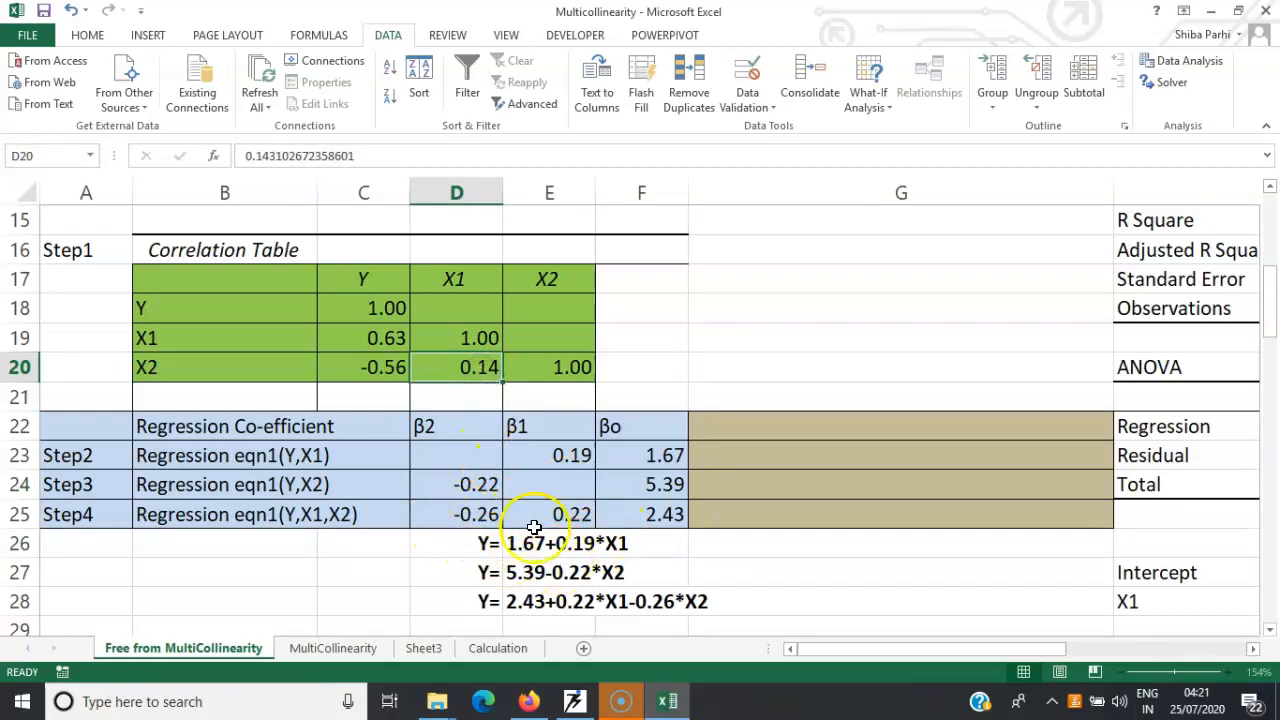
Review the regression summary output, checking the coefficients, ANOVA table and R Square, and return to the regression equations
drag(1268, 268, 1274, 390)
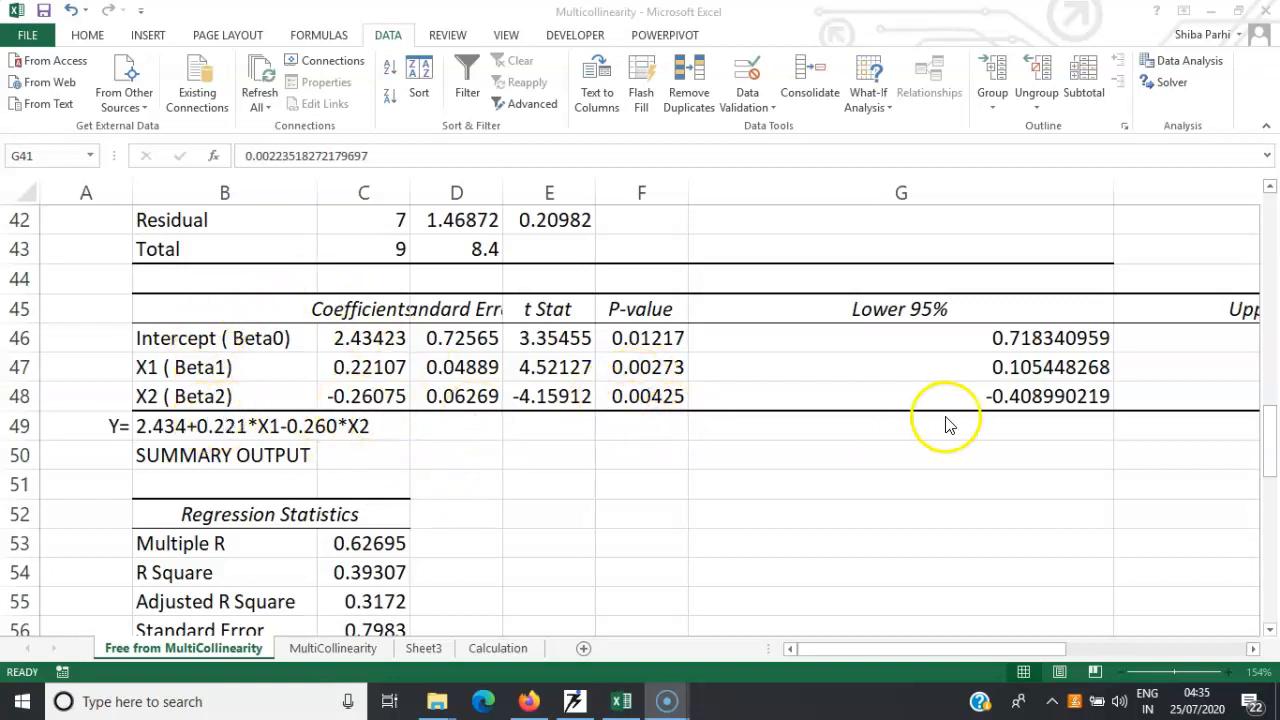
click(1271, 425)
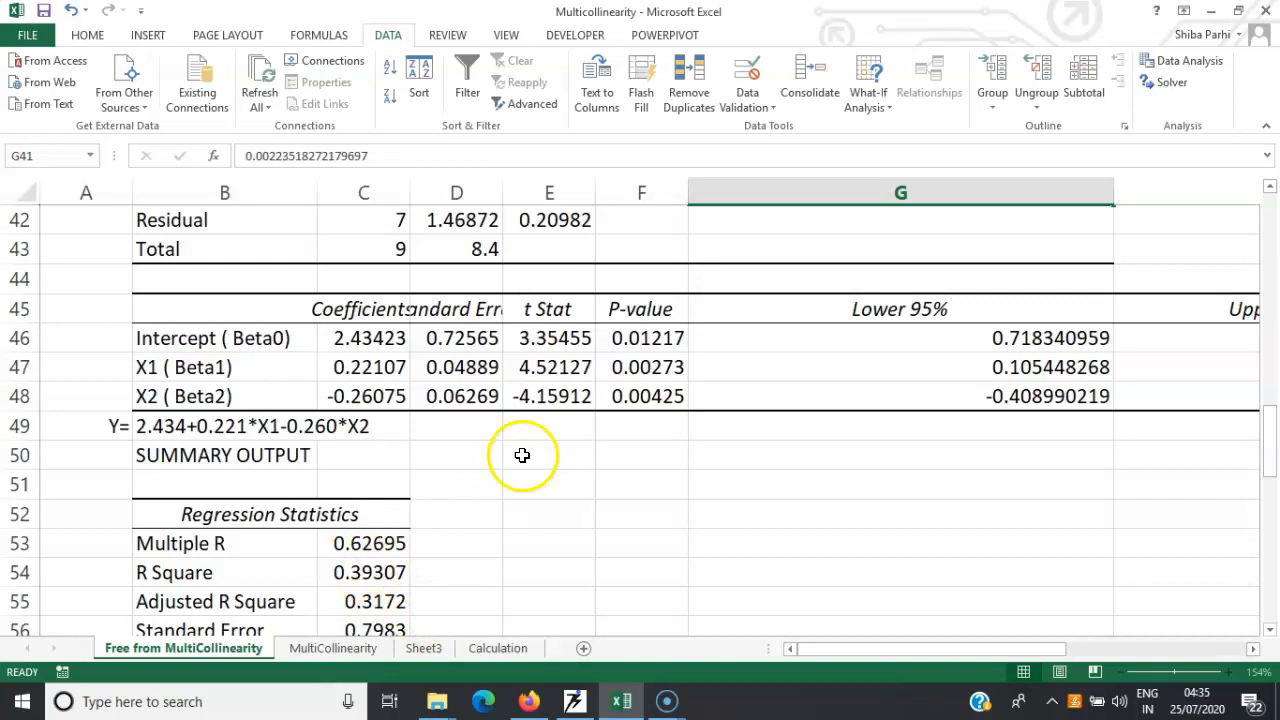
drag(1268, 402, 1266, 351)
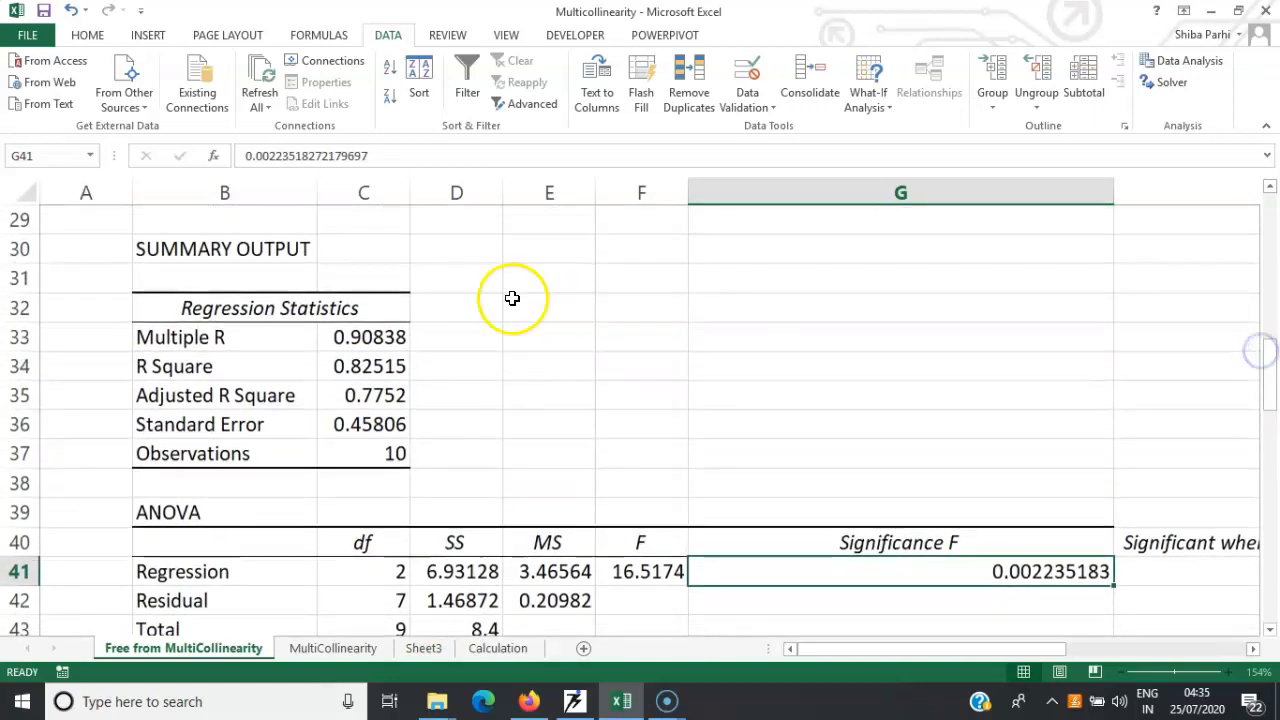
click(368, 366)
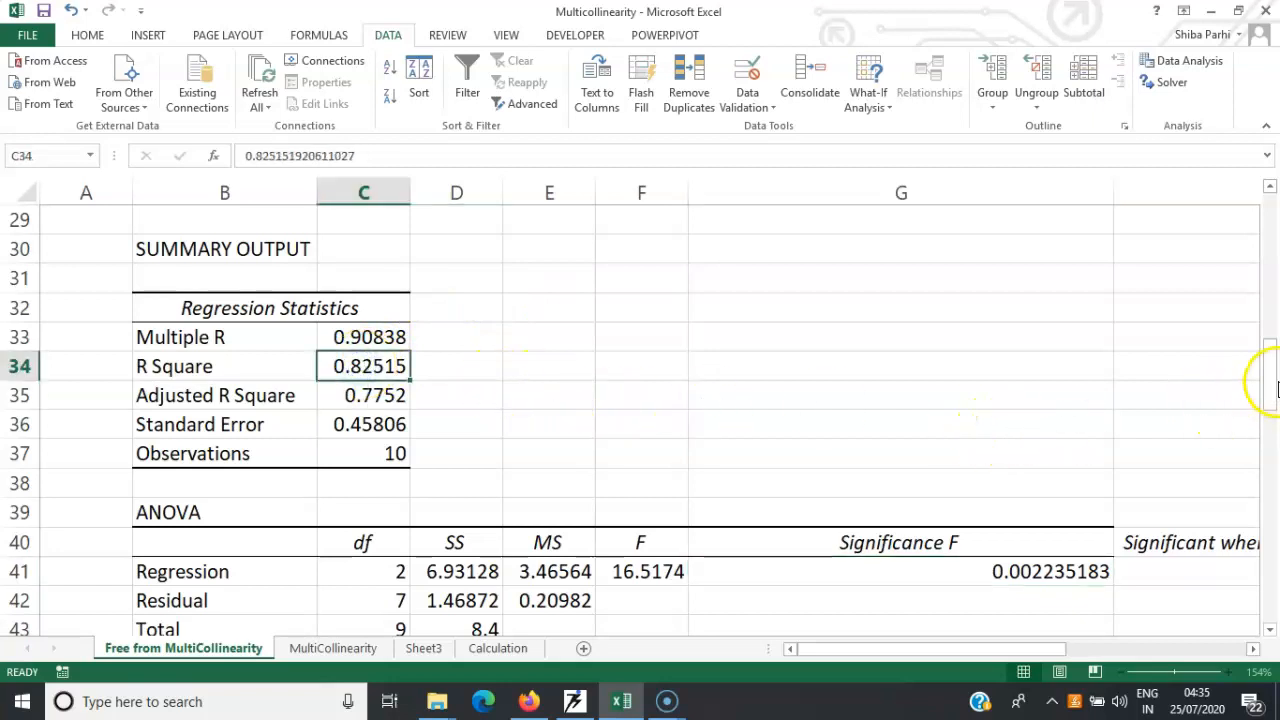
drag(1266, 378, 1262, 313)
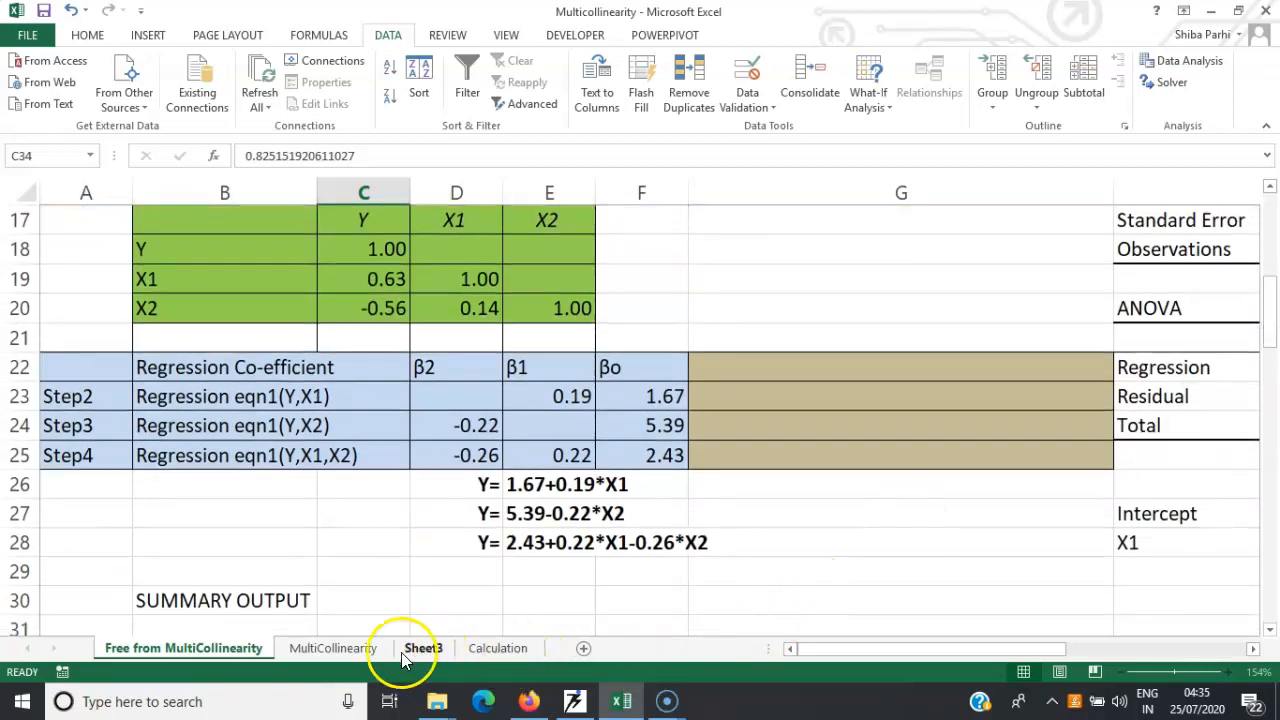
Show the MultiCollinearity sheet and examine the Example A data, correlation table and VIF calculations
click(355, 650)
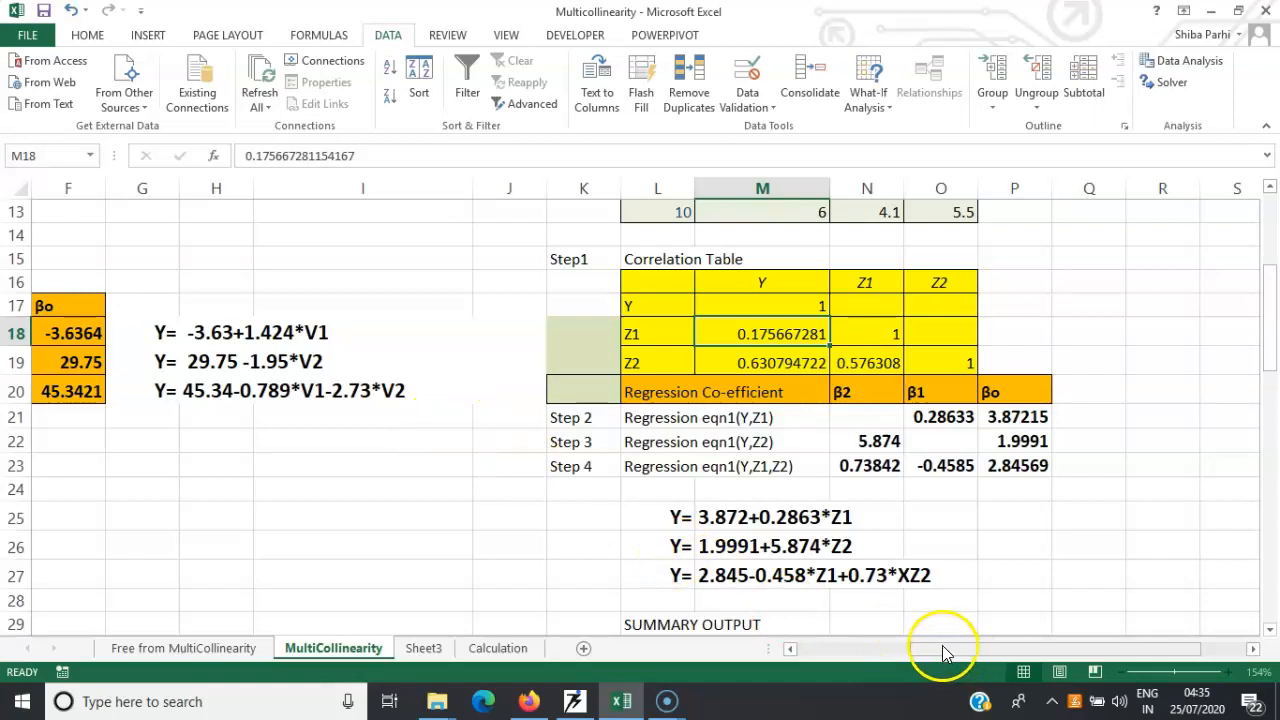
drag(942, 652, 835, 657)
drag(1272, 372, 1262, 262)
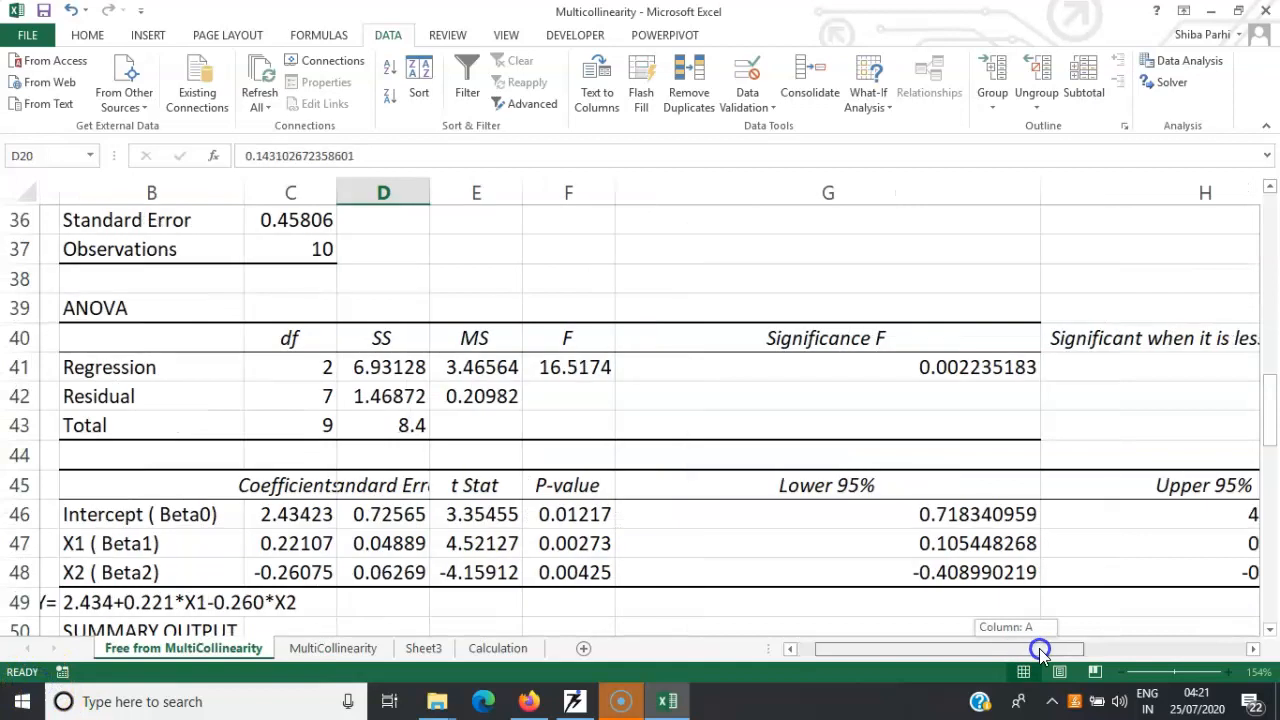
Check Significance F and the 95% limits on the Free from MultiCollinearity sheet, and return to the source data table
drag(1037, 651, 1060, 651)
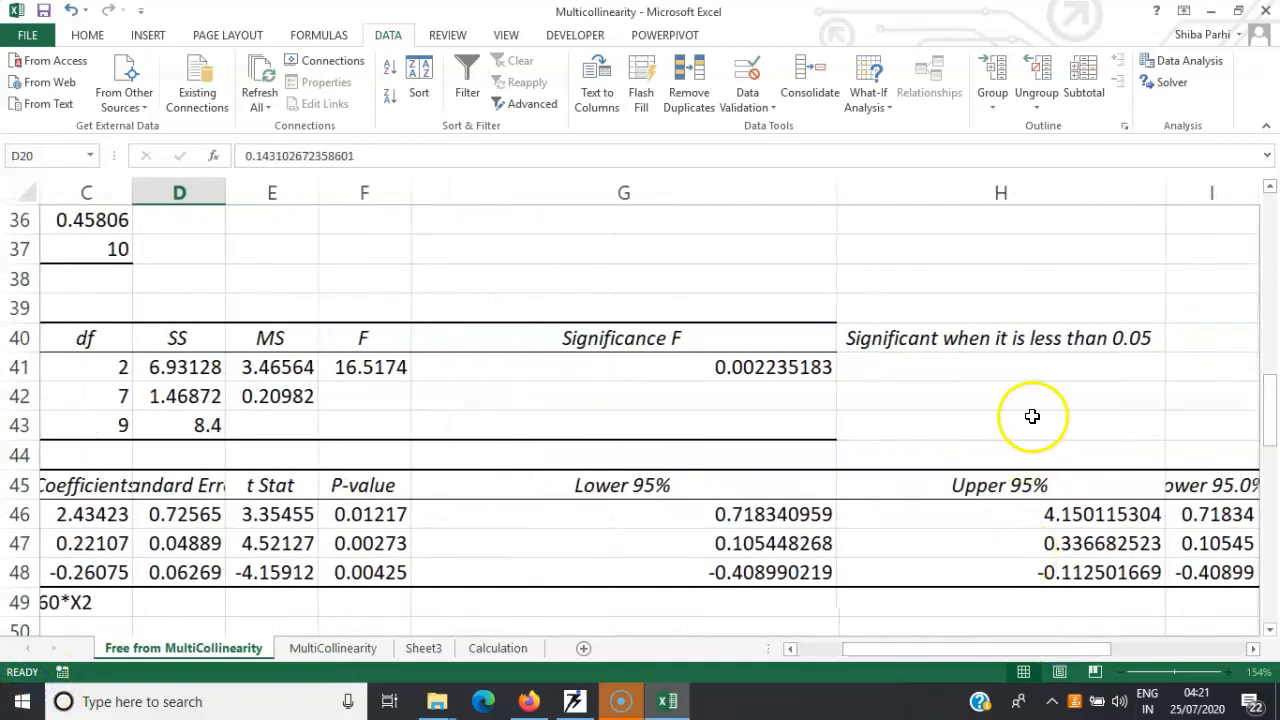
scroll(1032, 416, left, 3)
drag(1272, 395, 1249, 213)
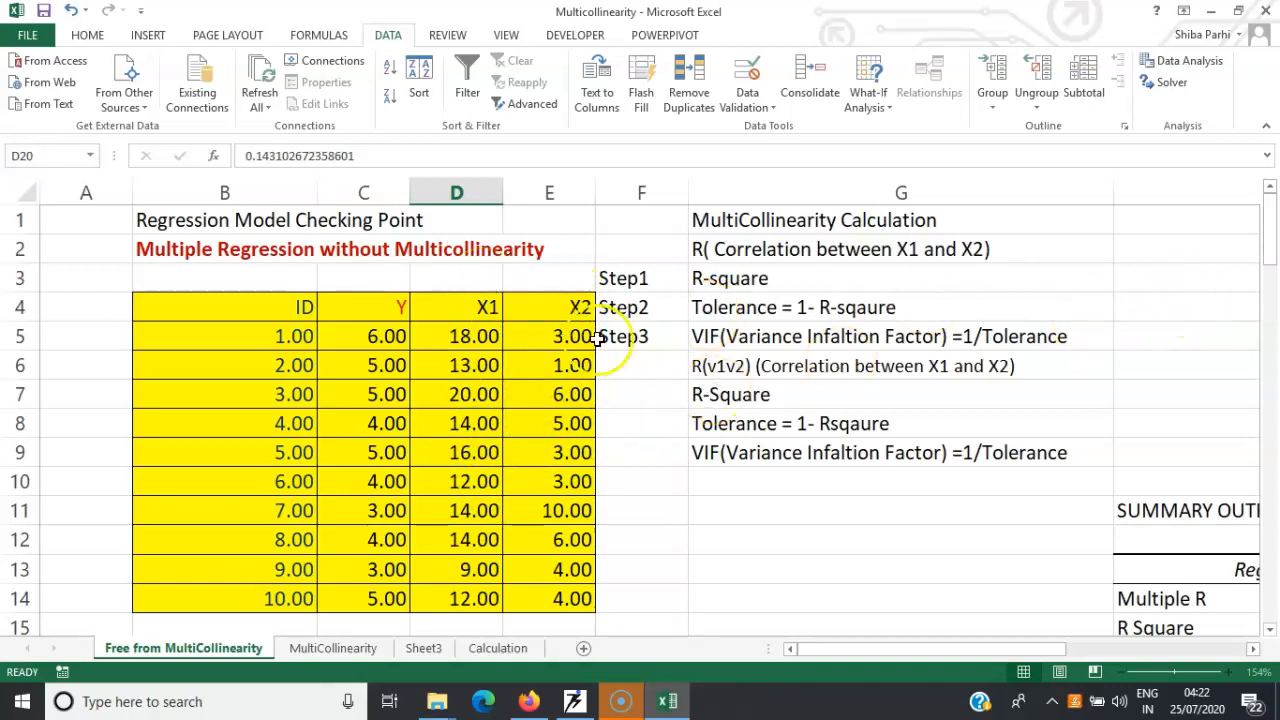
Review the regression equations, ANOVA table and summary output on the Free from MultiCollinearity sheet, and return to the MultiCollinearity Calculation block
drag(1272, 236, 1268, 342)
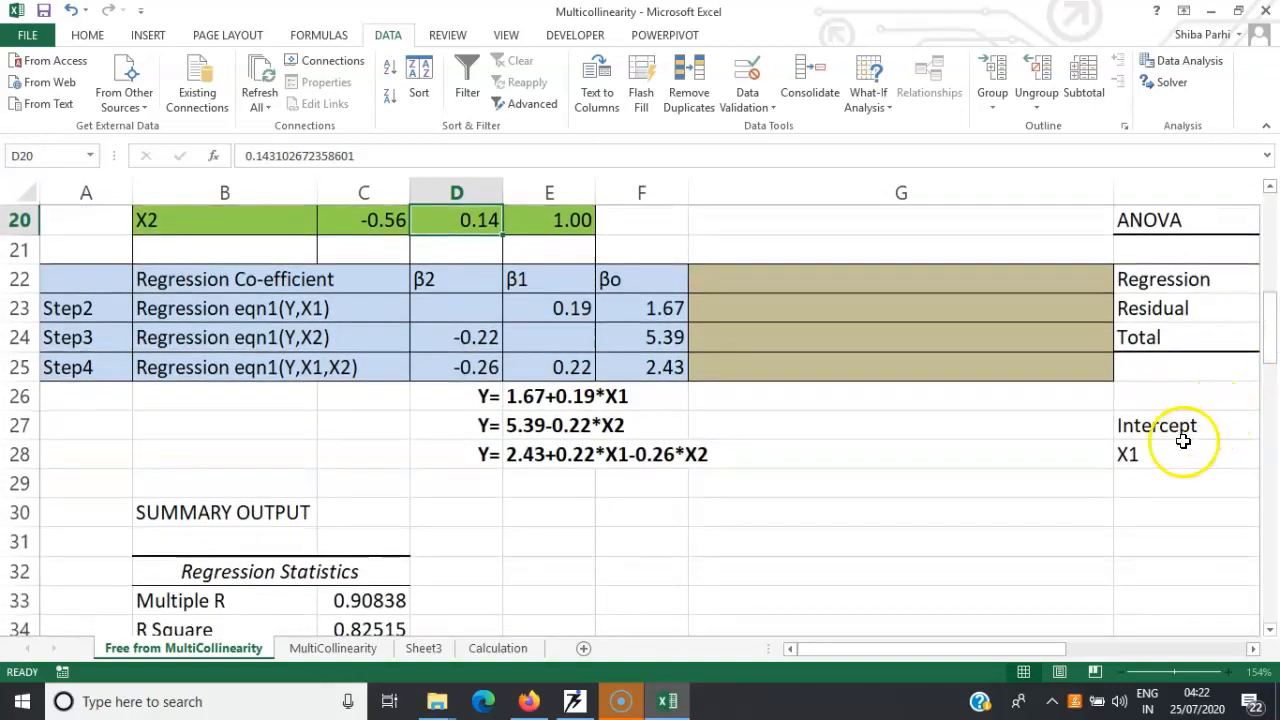
drag(1027, 655, 1245, 404)
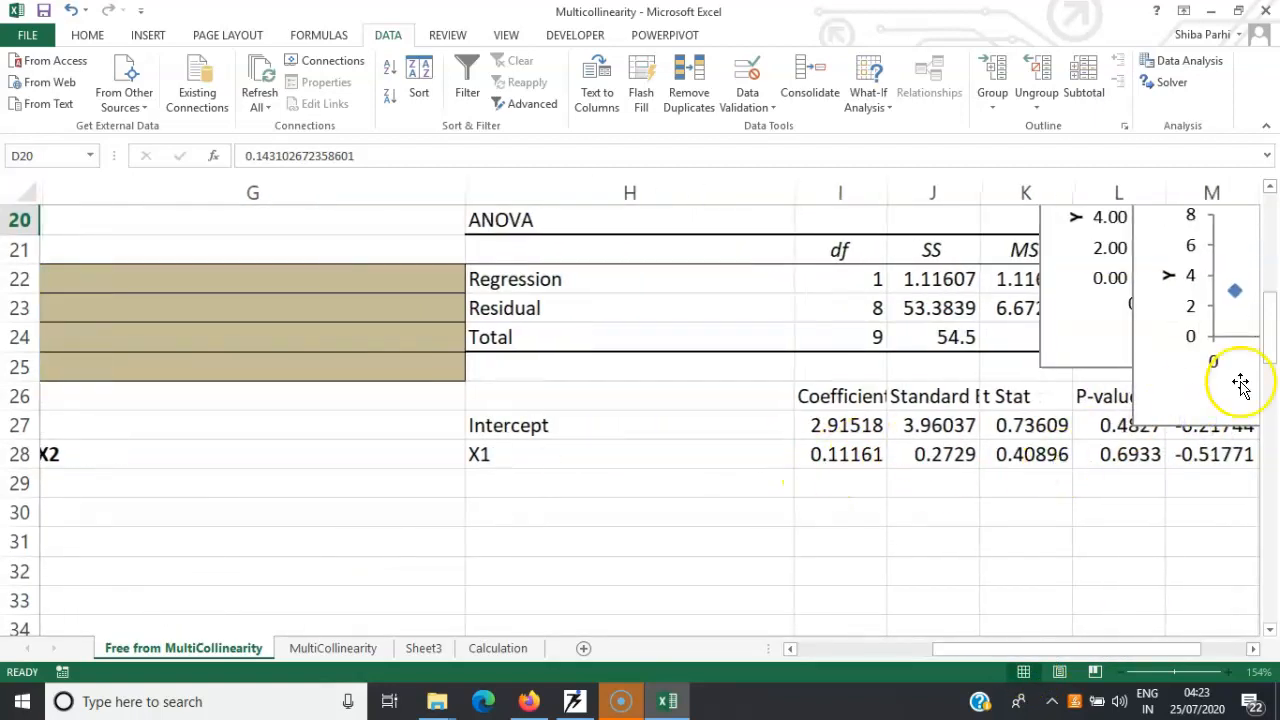
drag(1270, 329, 1262, 279)
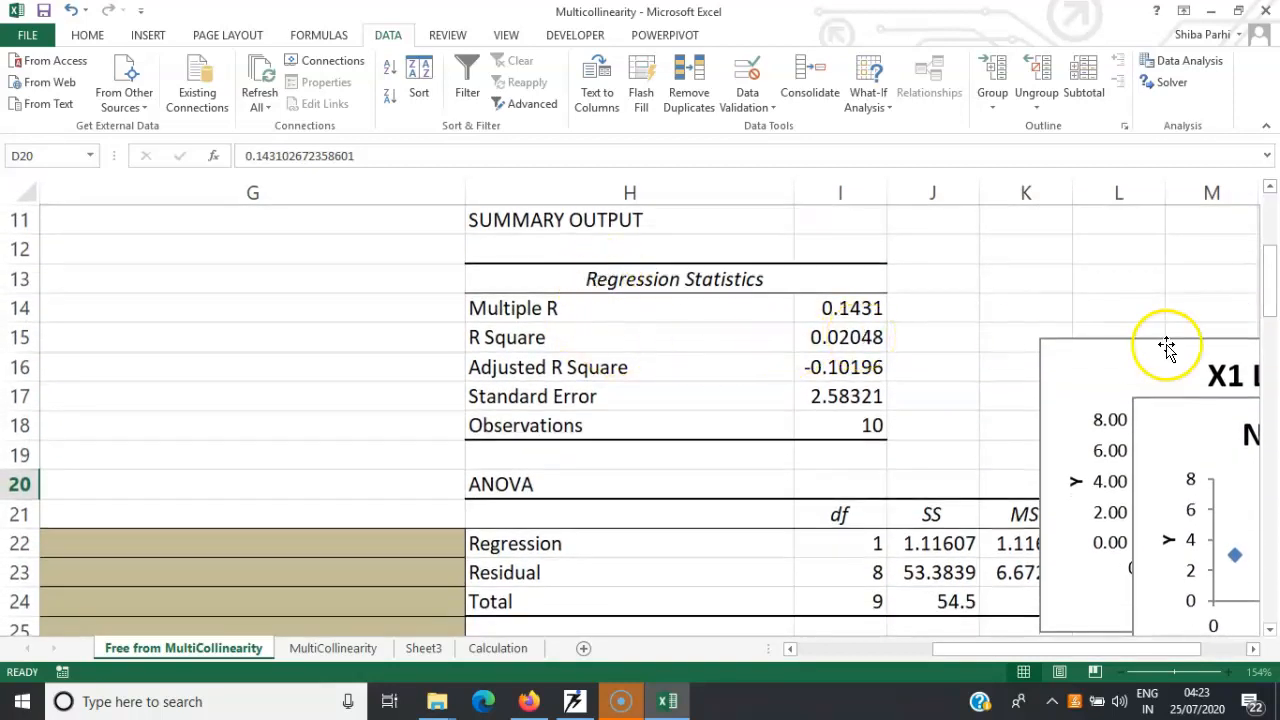
drag(1266, 286, 1264, 228)
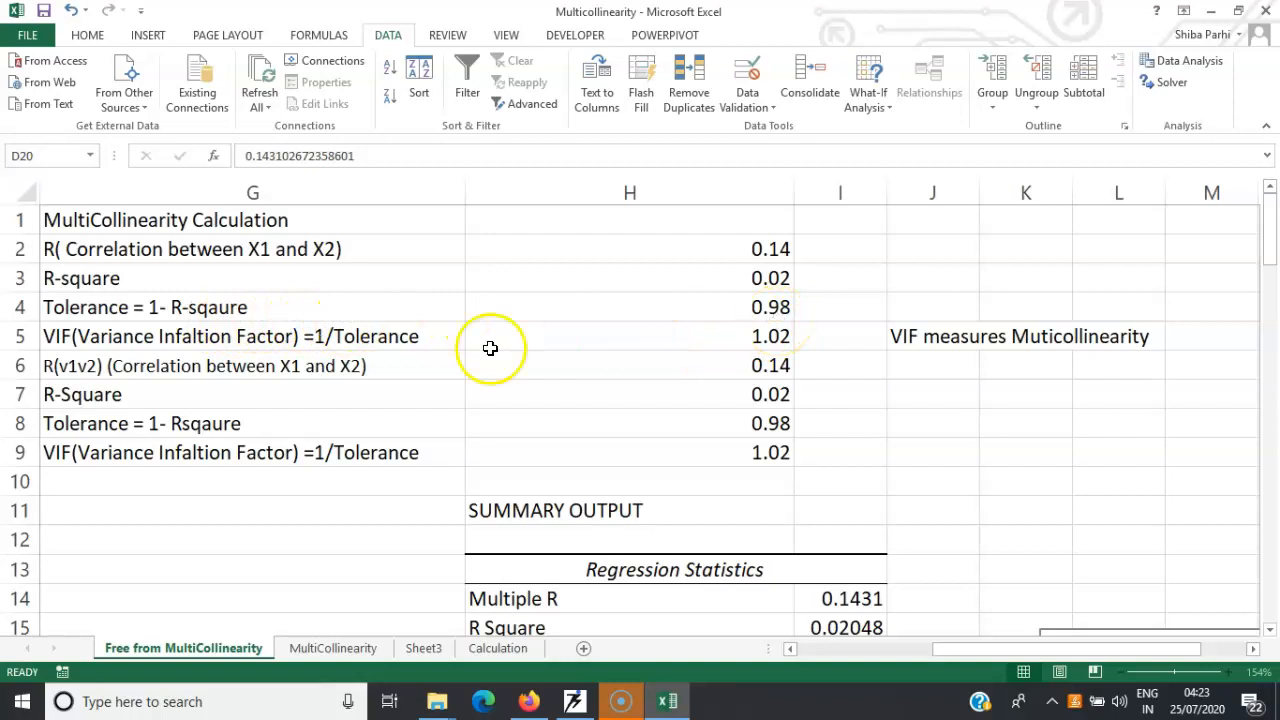
Check the tolerance formula =1-H3 in H4 and the VIF formula =1/H4 in H5, leaving both entered
click(700, 306)
text(=1-H3)
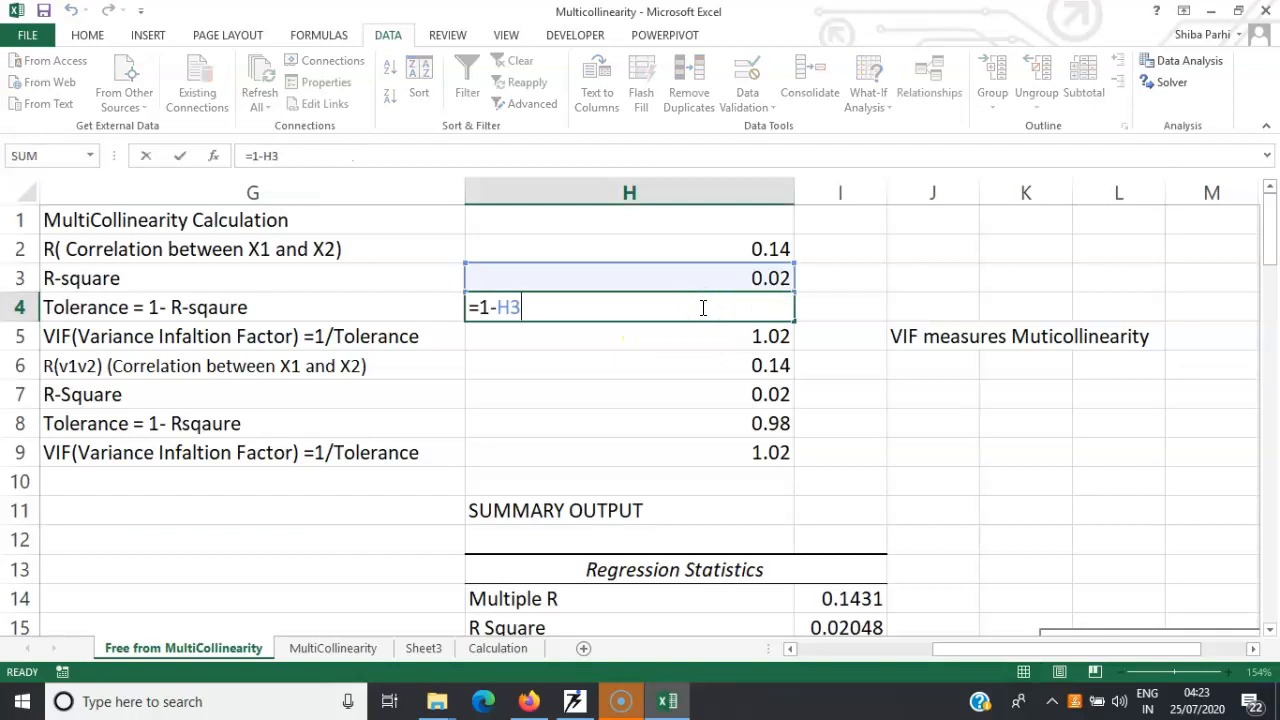
key(Return)
double_click(707, 330)
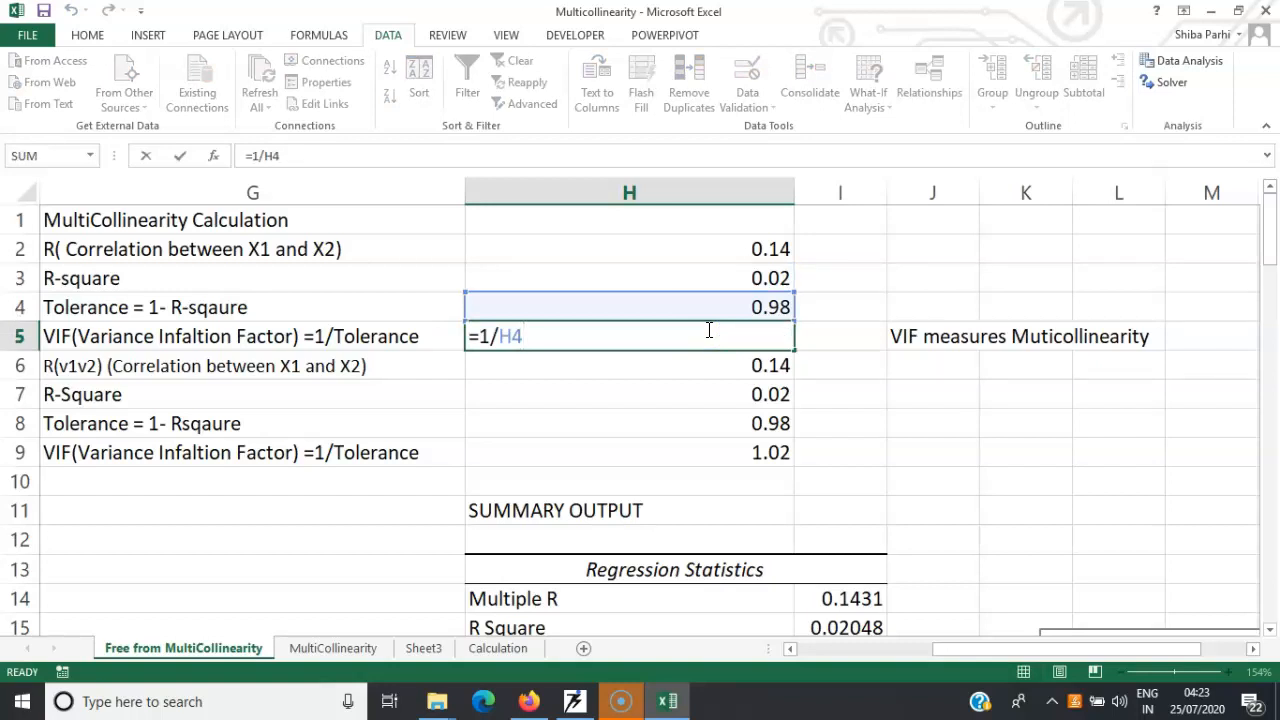
key(Return)
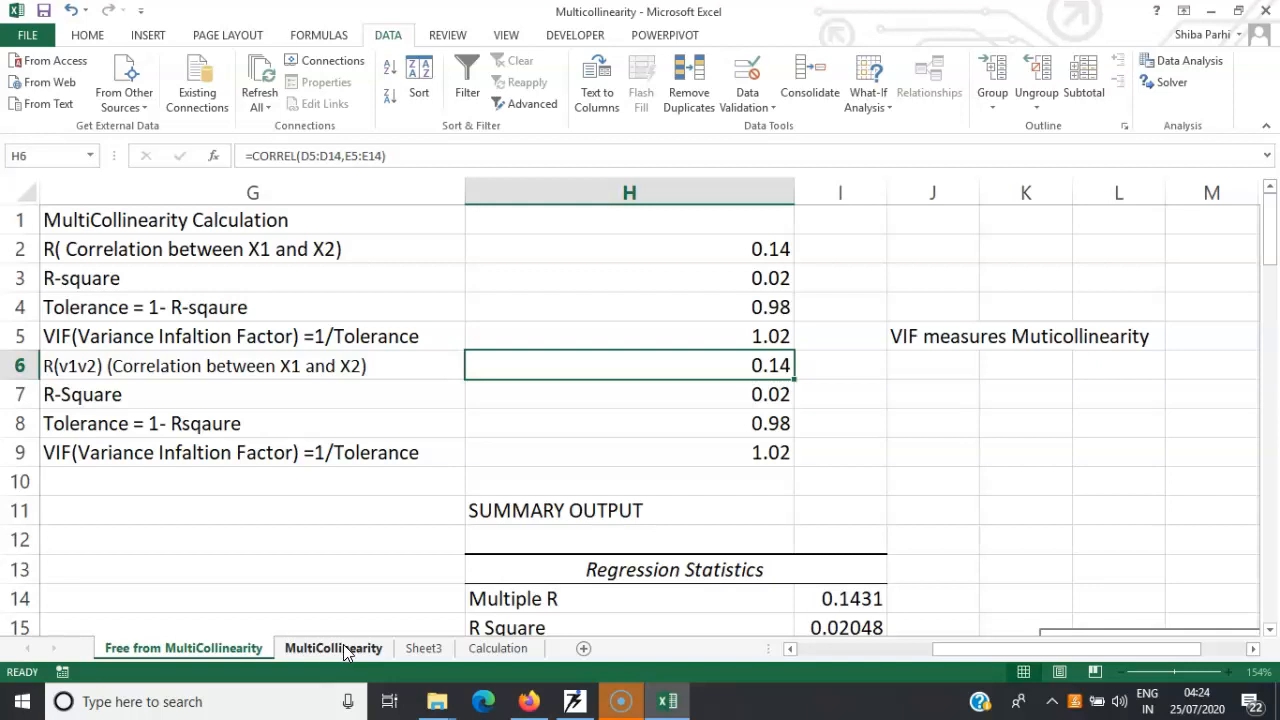
Show the Example A data on the MultiCollinearity sheet and inspect the V1–V2 correlation in D16
click(345, 650)
click(335, 648)
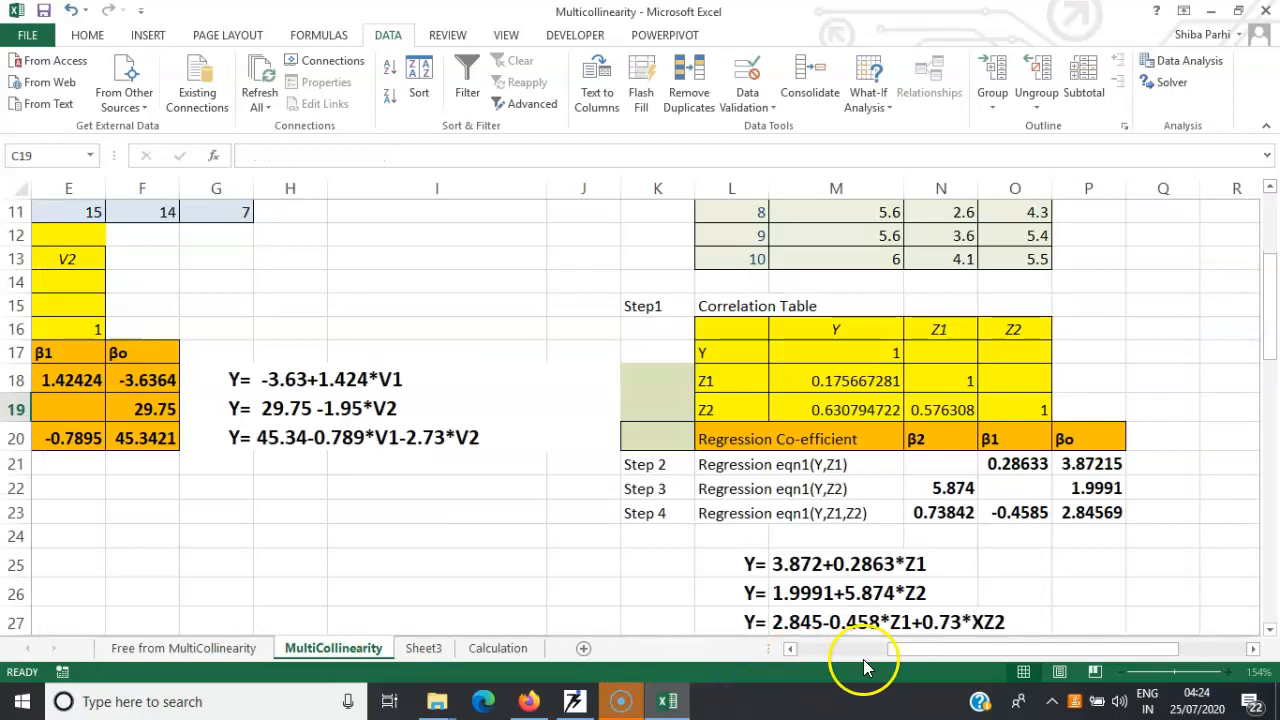
drag(943, 651, 763, 659)
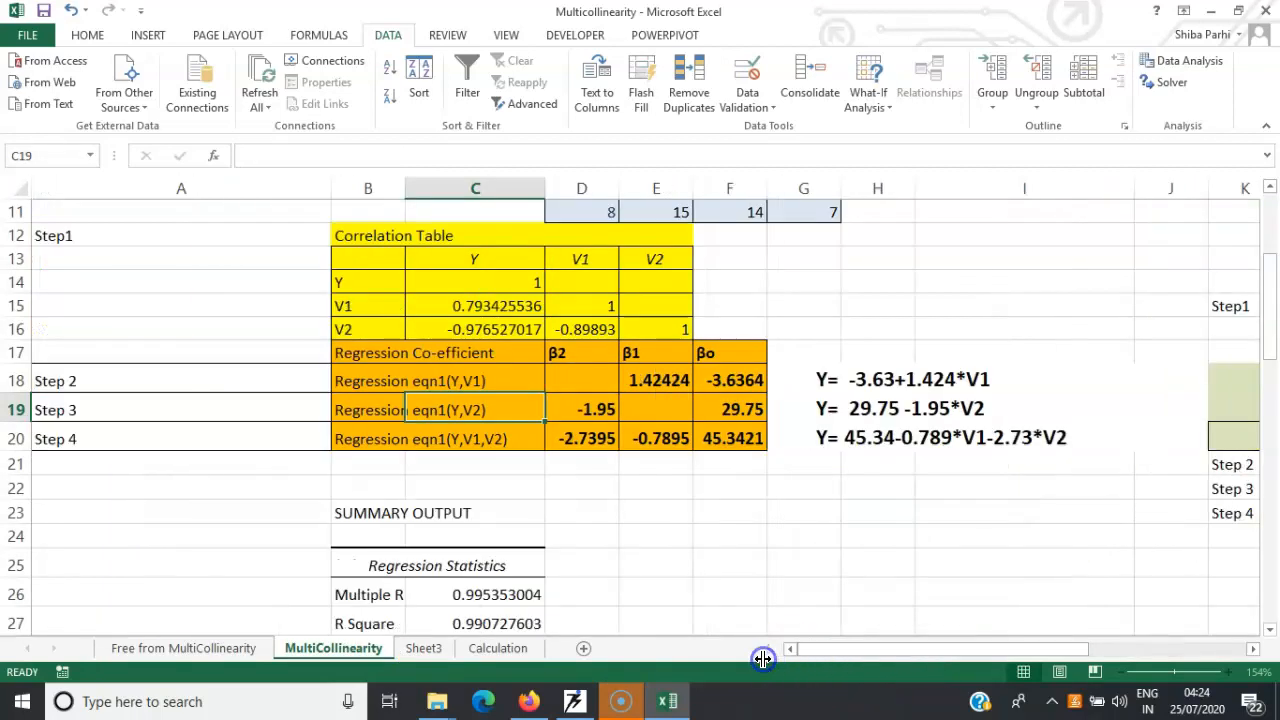
drag(1273, 282, 1268, 214)
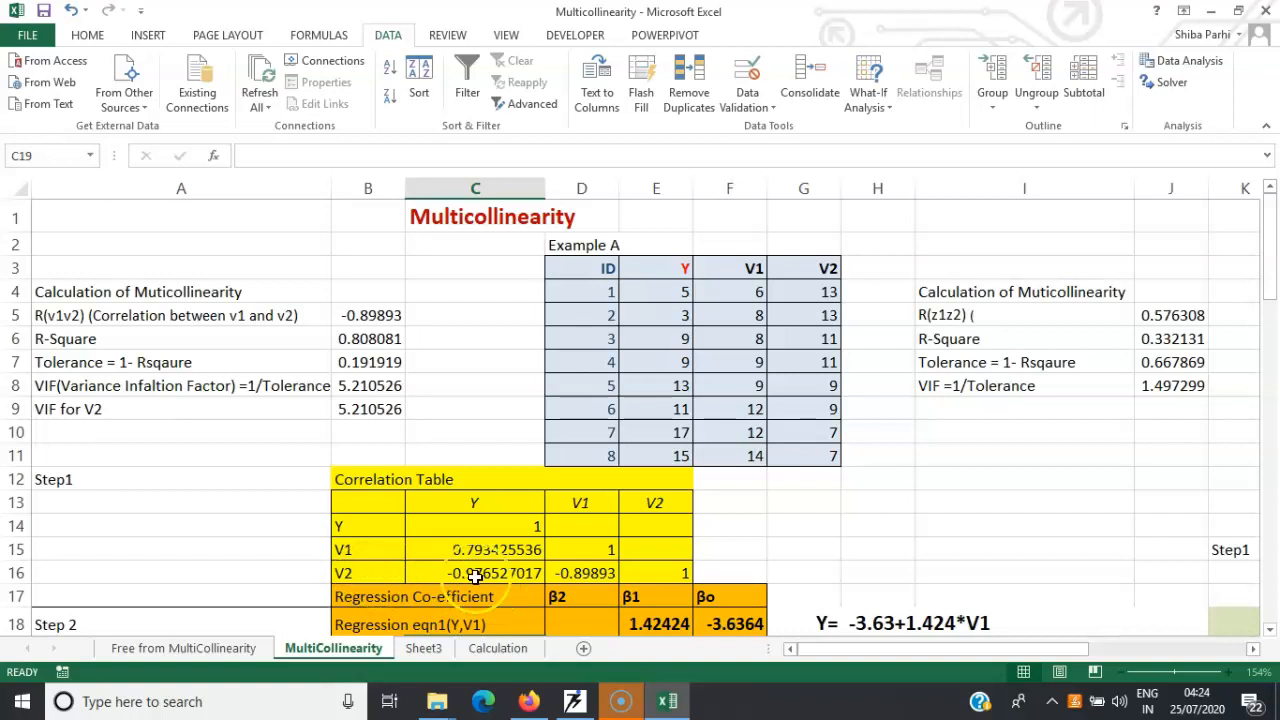
double_click(591, 573)
key(Return)
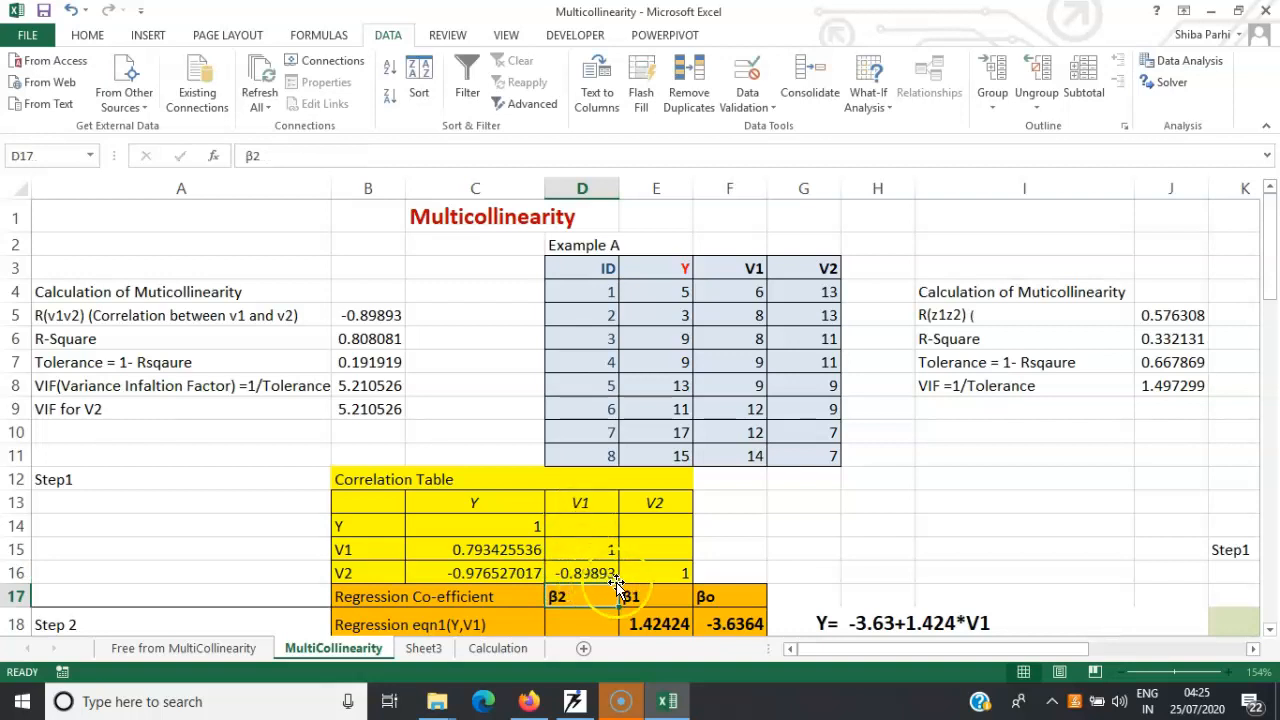
Compare Example A's β1 and β2 coefficients across its three regression equations with its tolerance and VIF calculations
click(1272, 633)
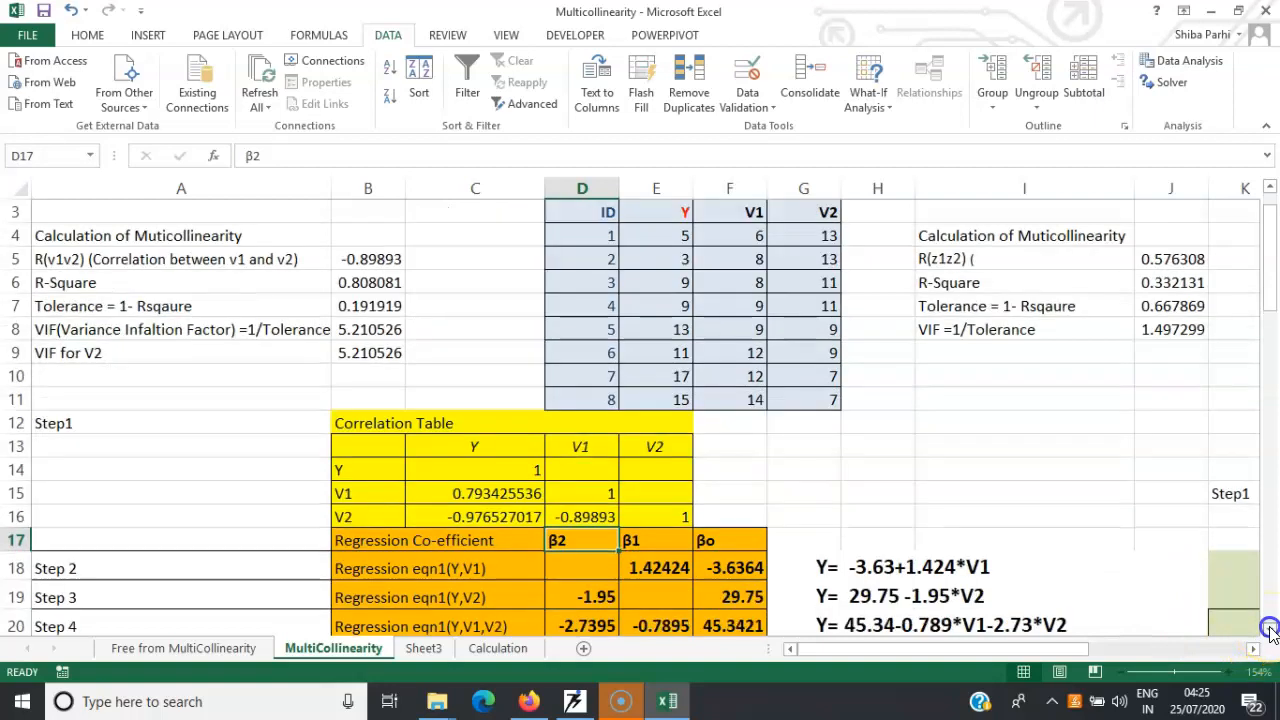
click(1272, 633)
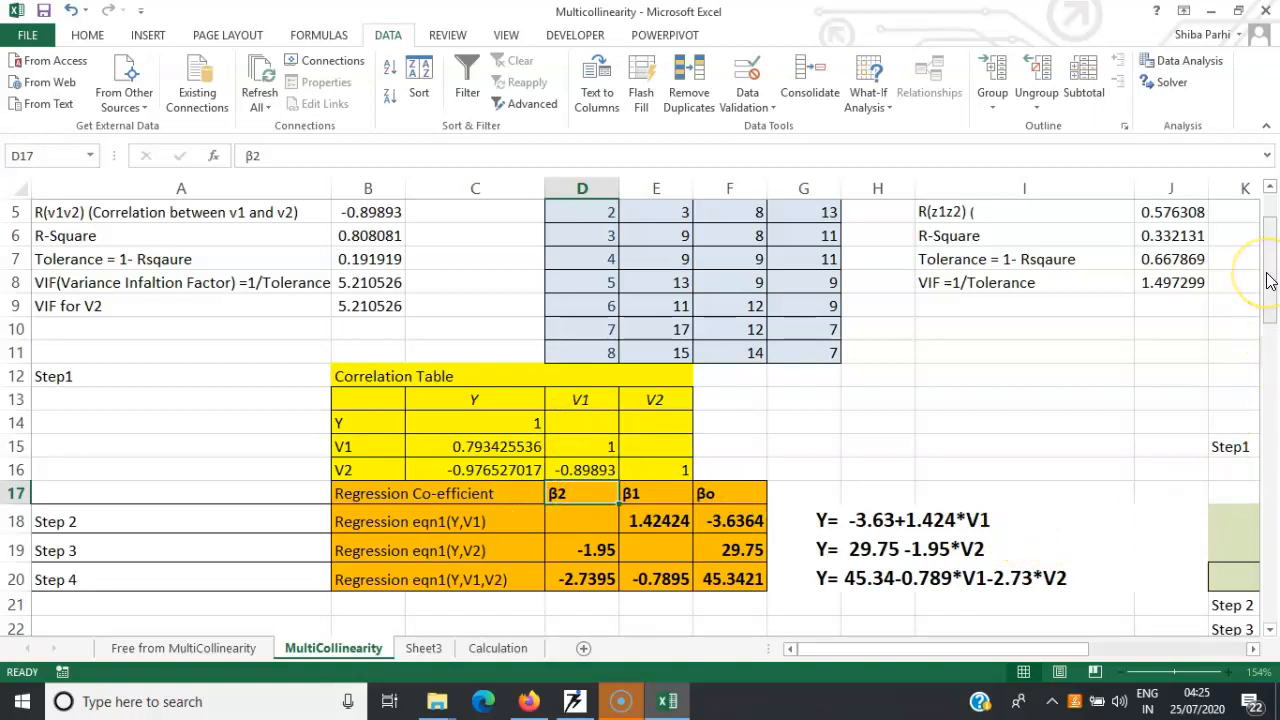
drag(1268, 270, 1268, 258)
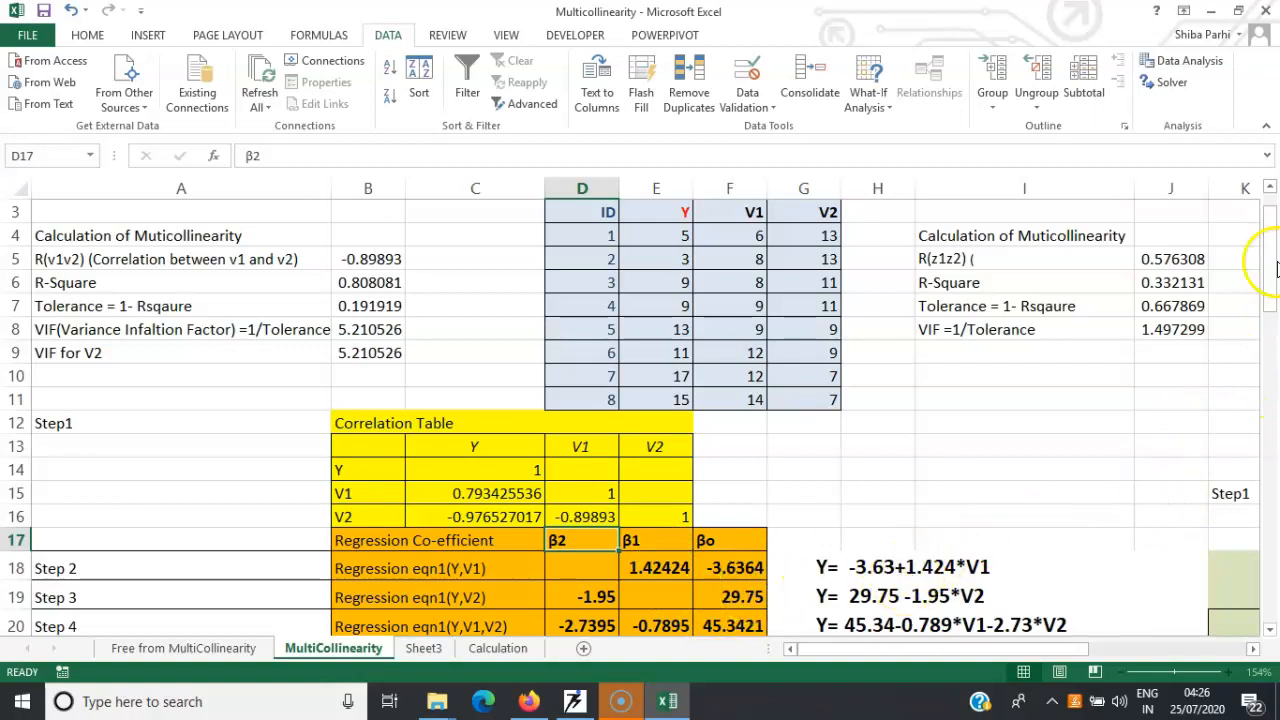
scroll(1268, 272, down, 2)
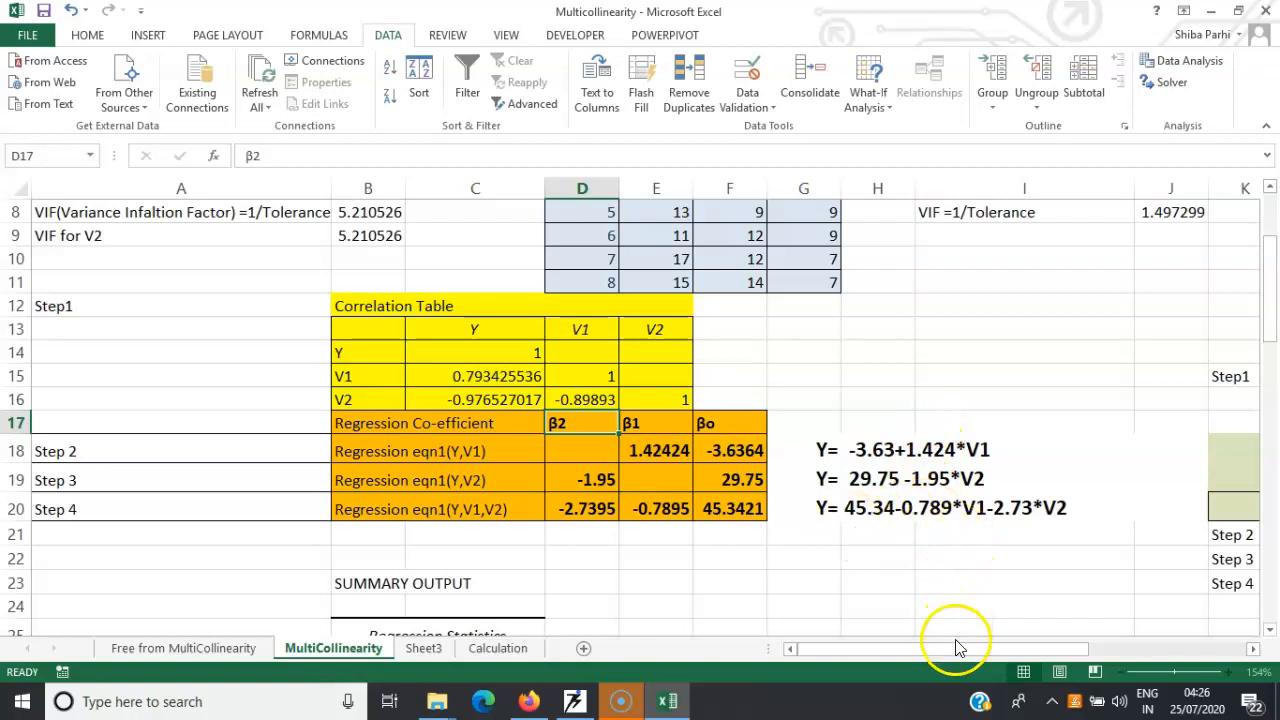
Examine the Example B data and inspect the Z1–Z2 correlation in N19 and the Y–Z1 correlation in M18
drag(957, 651, 1057, 632)
drag(1268, 280, 1265, 207)
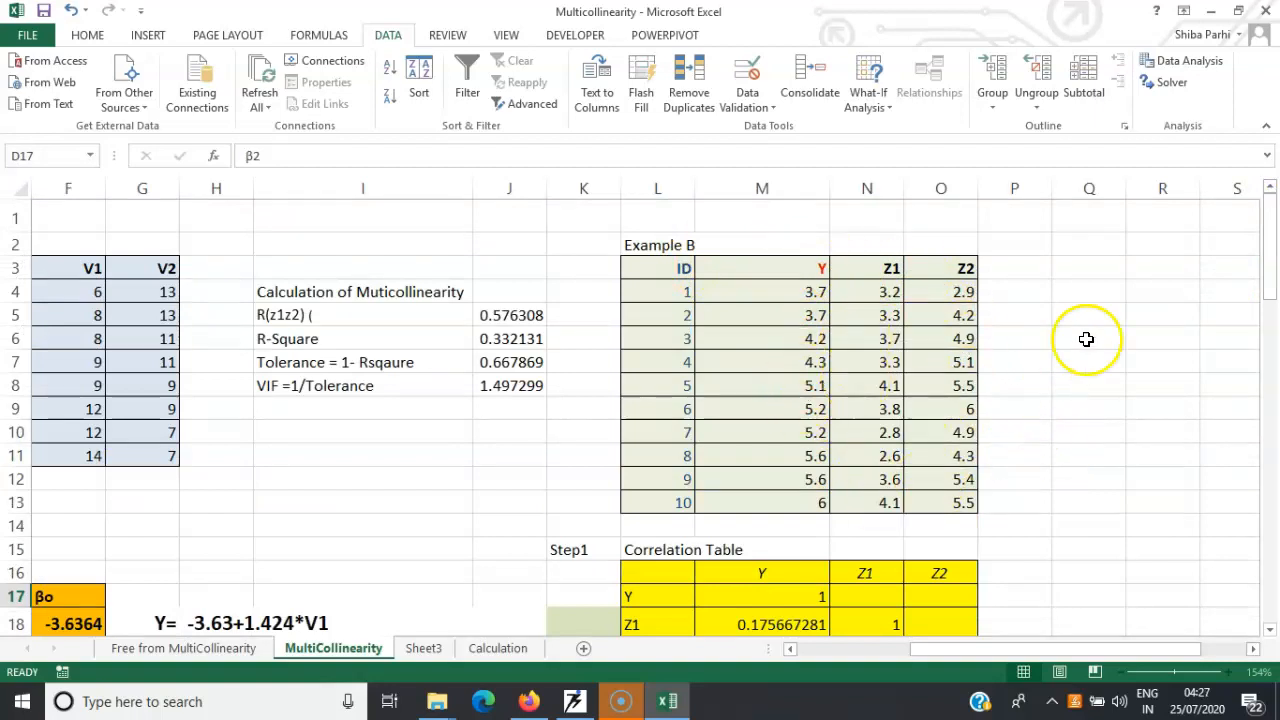
drag(1268, 245, 1271, 275)
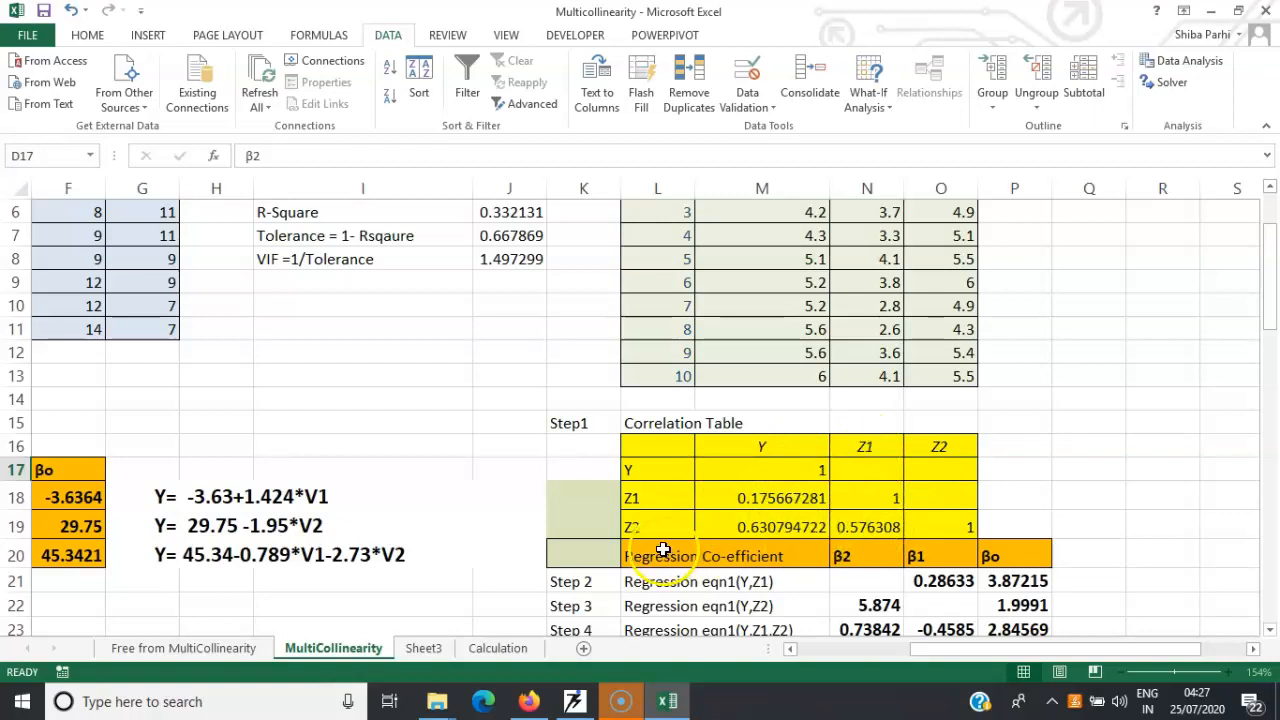
click(864, 528)
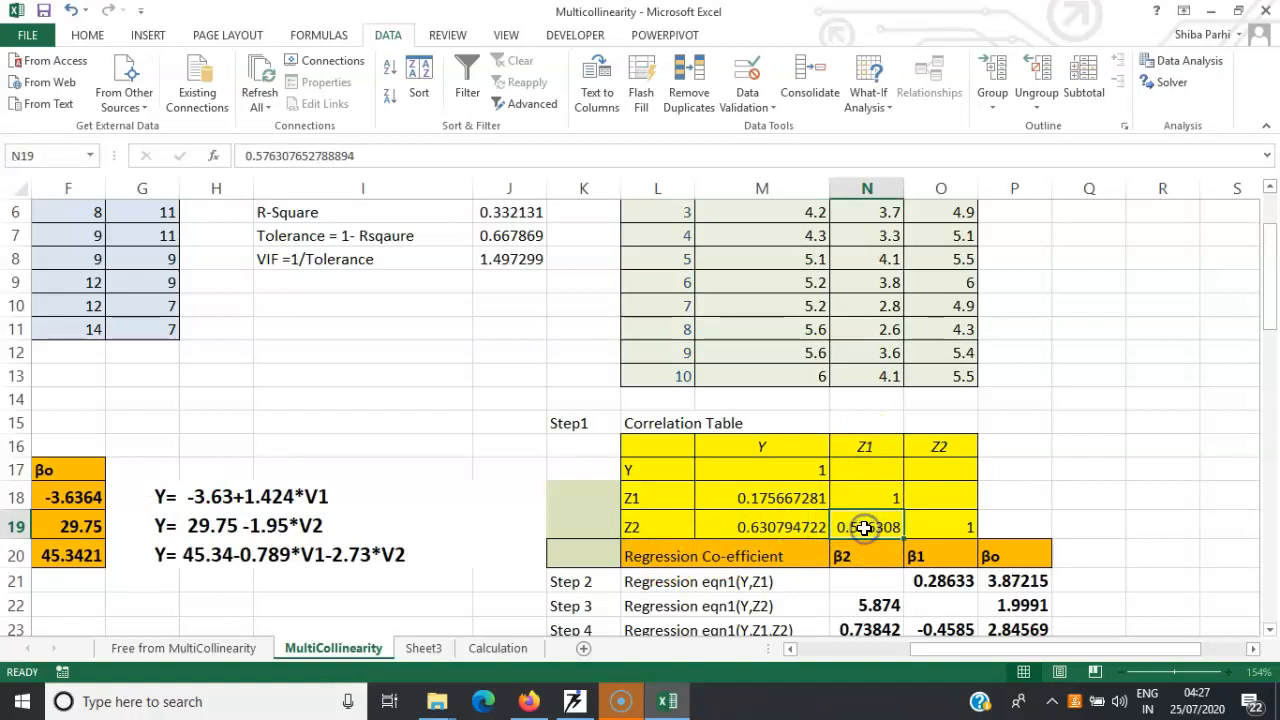
click(795, 499)
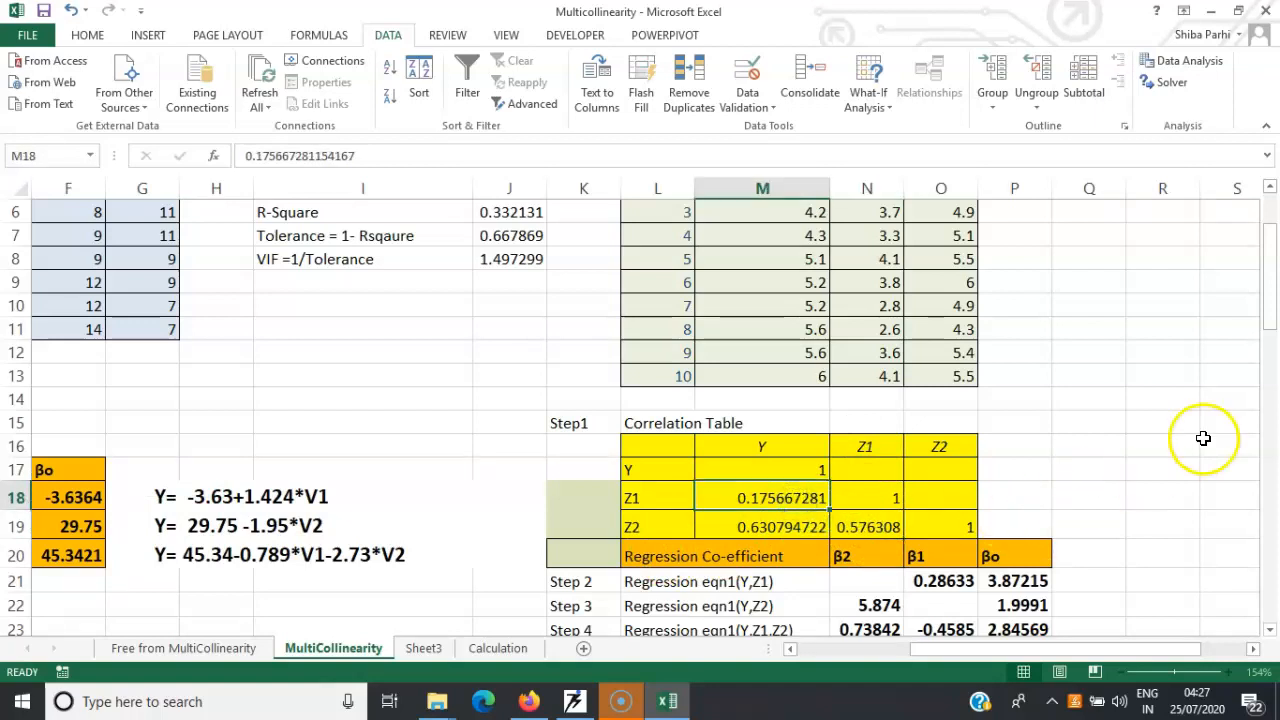
Compare Example B's regression coefficients and equations with its R-Square, tolerance and VIF calculations
drag(1270, 282, 1272, 318)
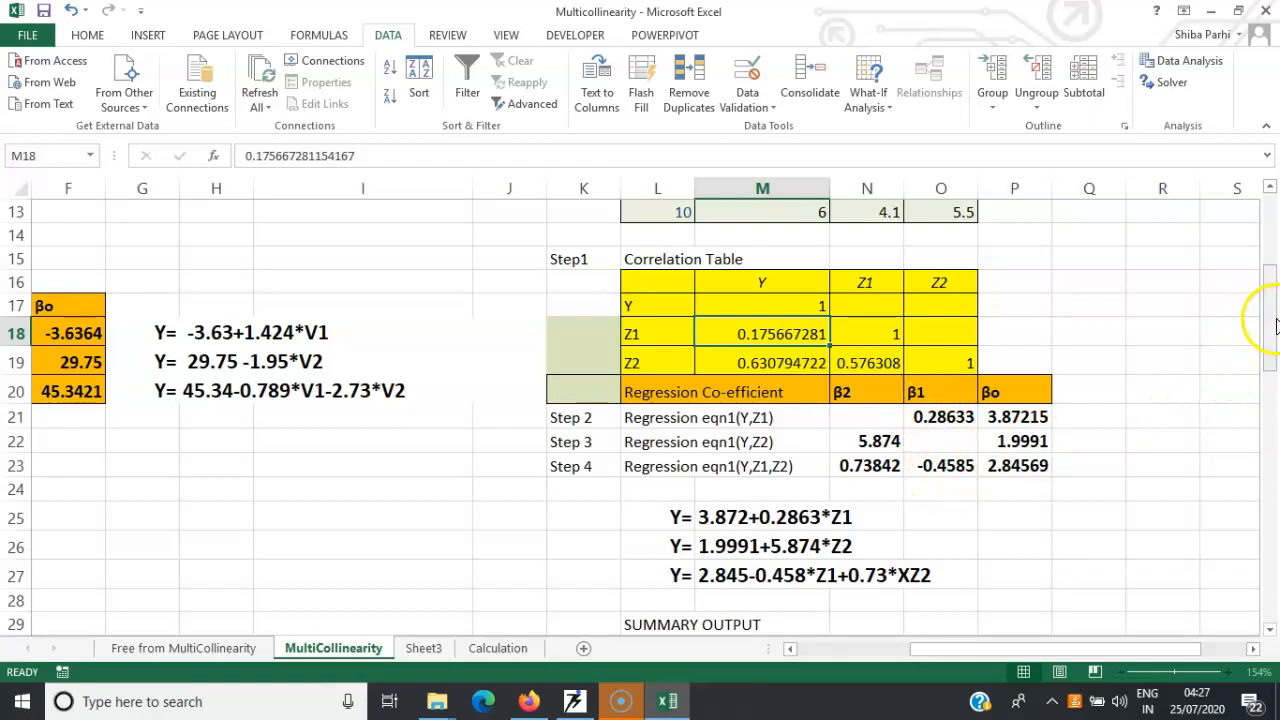
drag(1270, 325, 1263, 260)
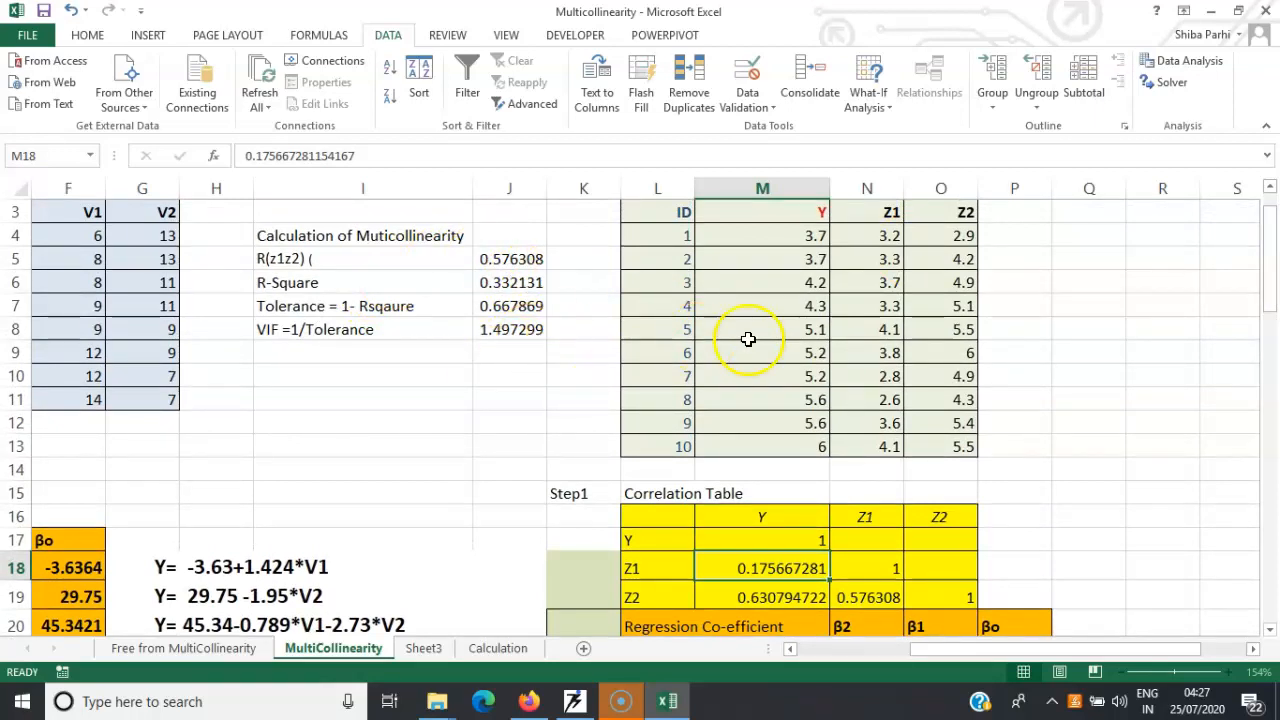
drag(1268, 268, 1274, 333)
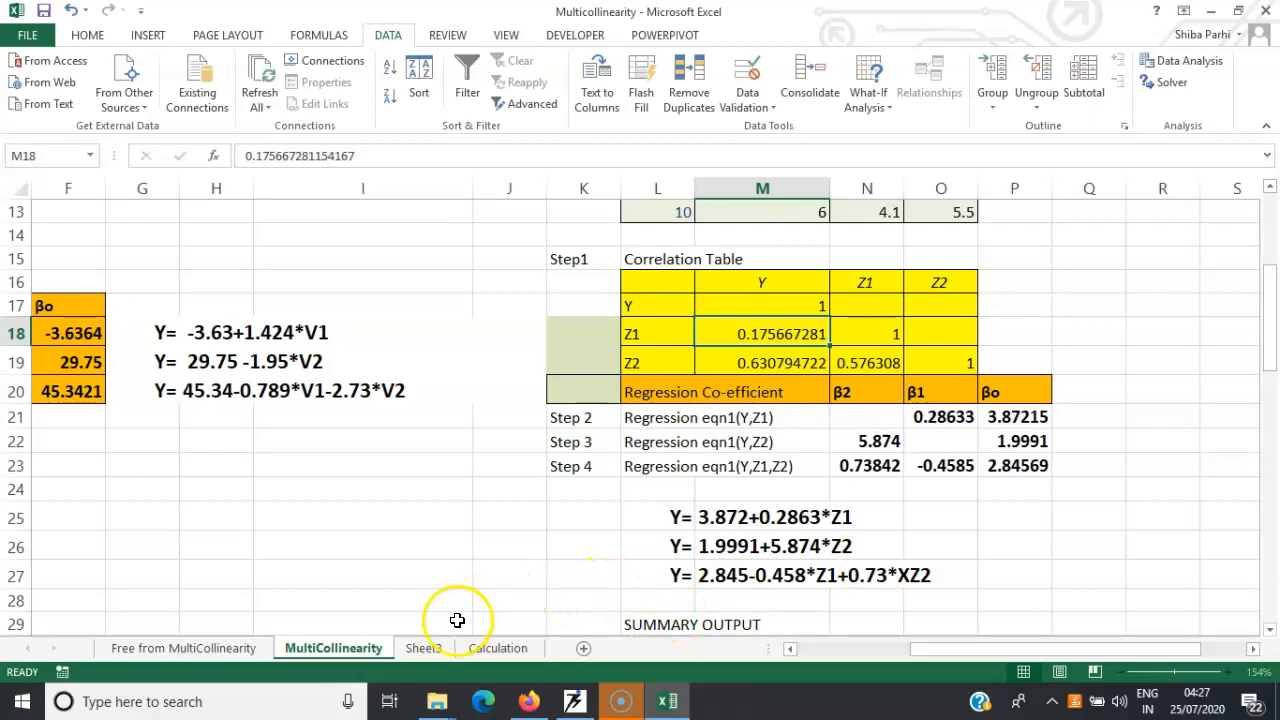
Show the Calculation sheet and examine the Y, Z1, Z2 and Z3 data beside the VIF of Z1 summary output
click(500, 649)
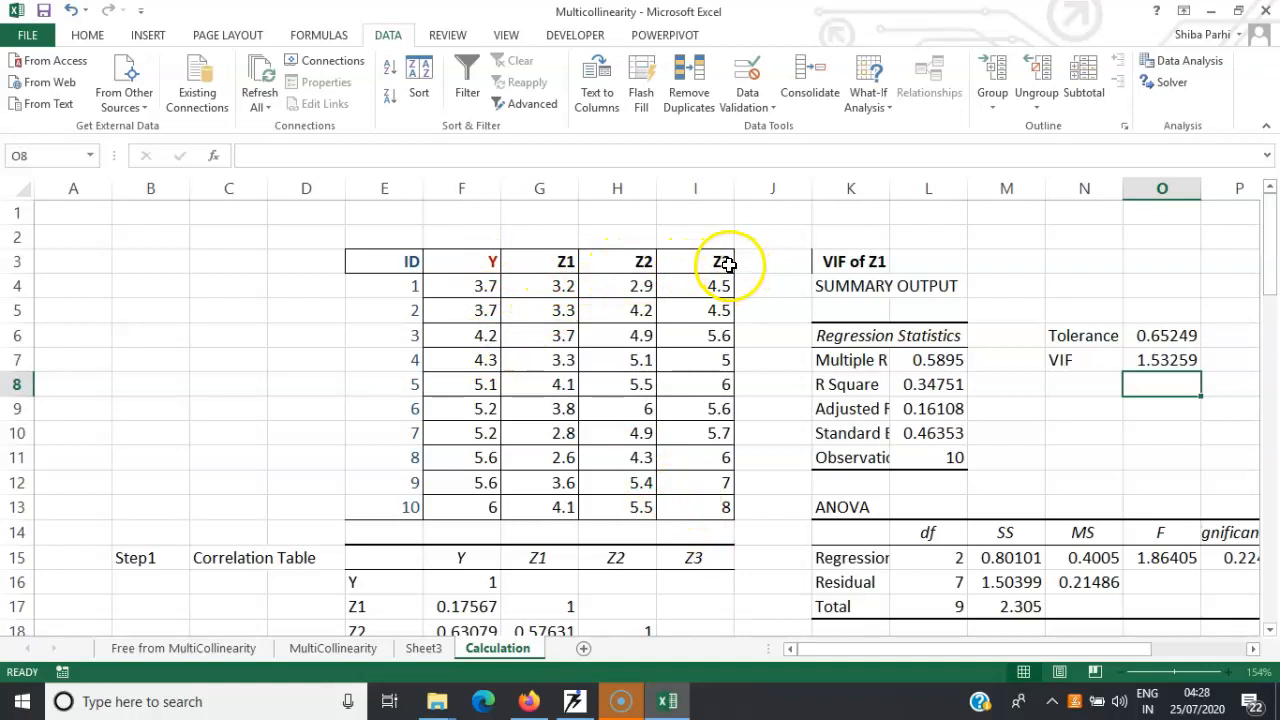
click(486, 240)
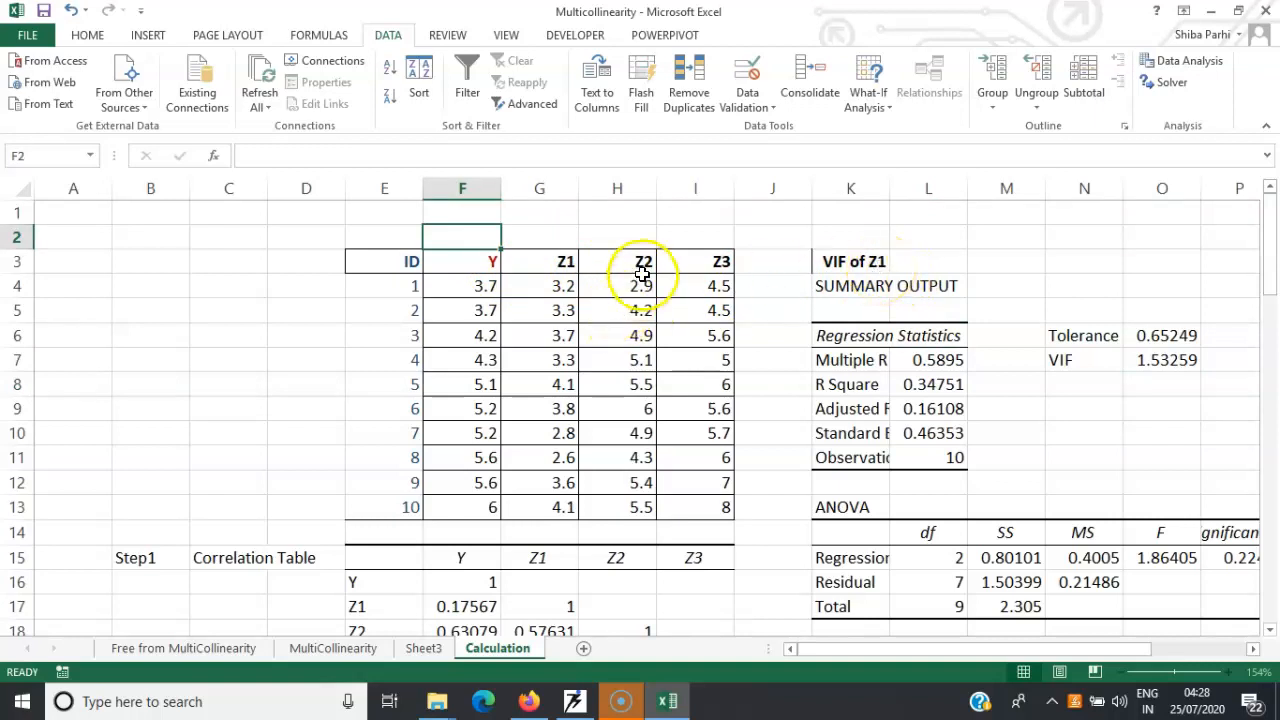
click(878, 266)
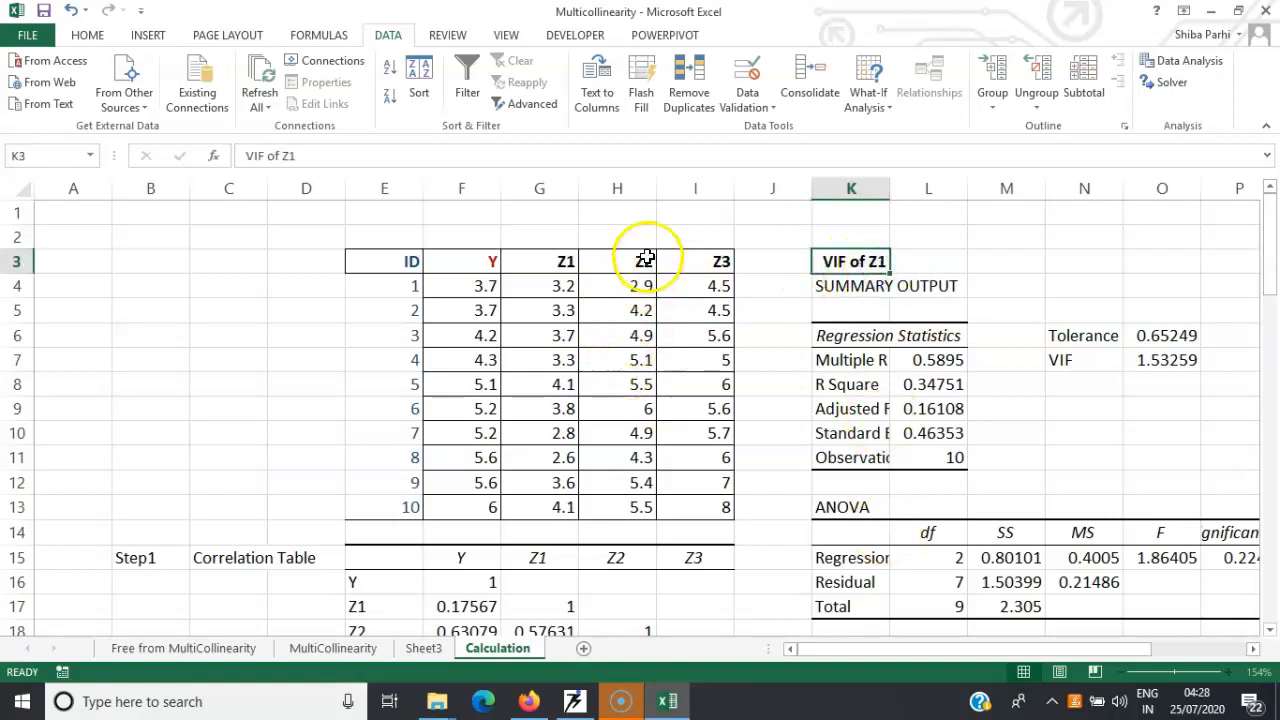
mouse_move(1266, 236)
mouse_down()
mouse_move(1274, 280)
mouse_move(1268, 234)
mouse_up()
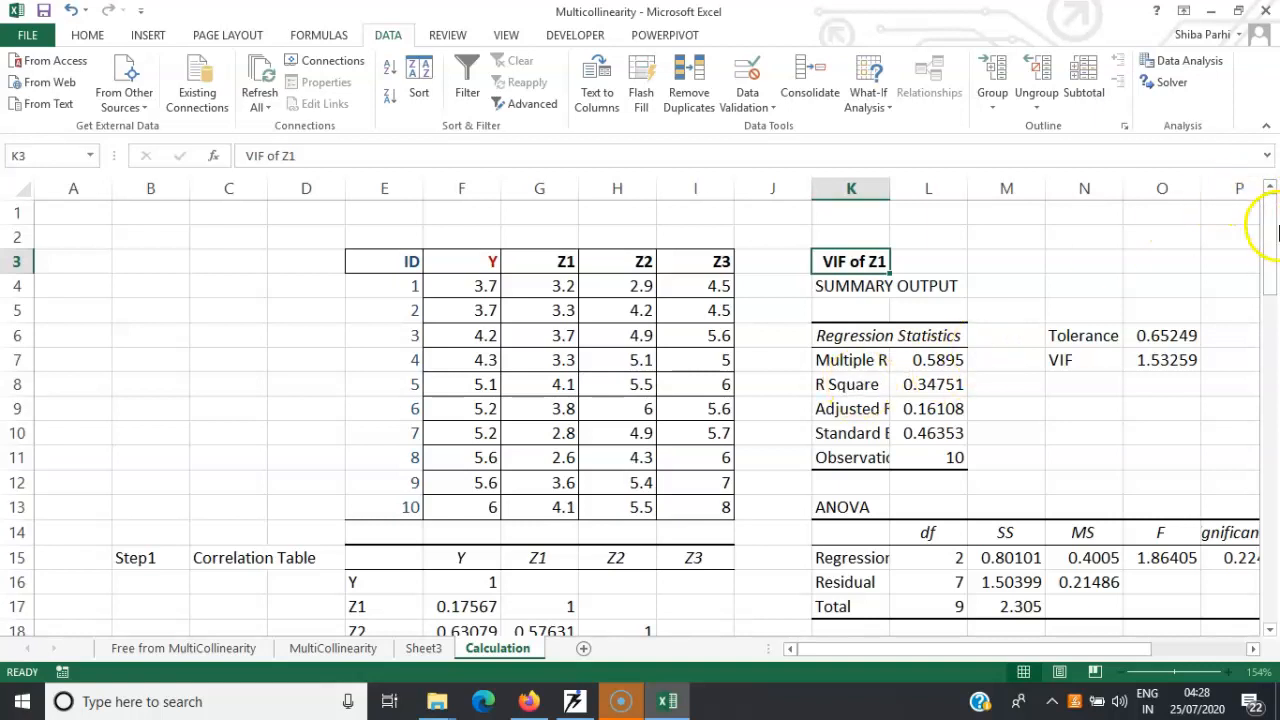
drag(1276, 280, 1265, 236)
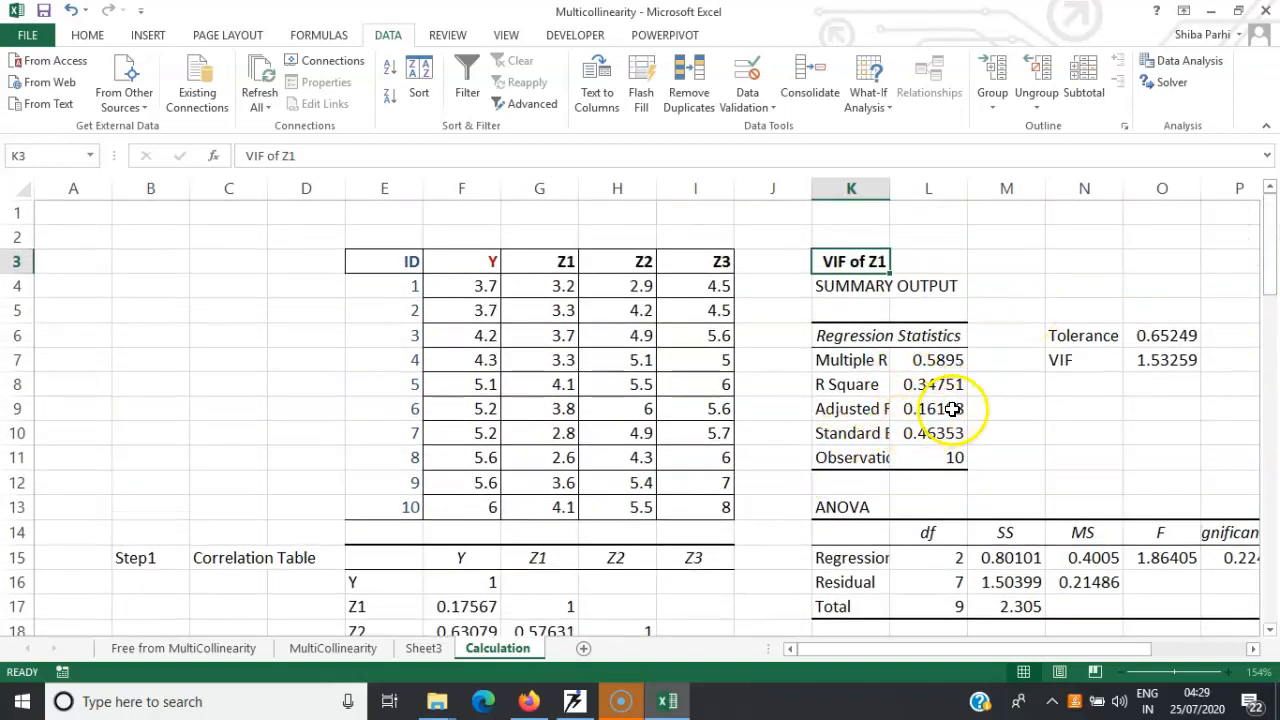
Check the Z1 tolerance formula in O6 and the Z1 VIF formula in O7, leaving both as they are
double_click(1155, 335)
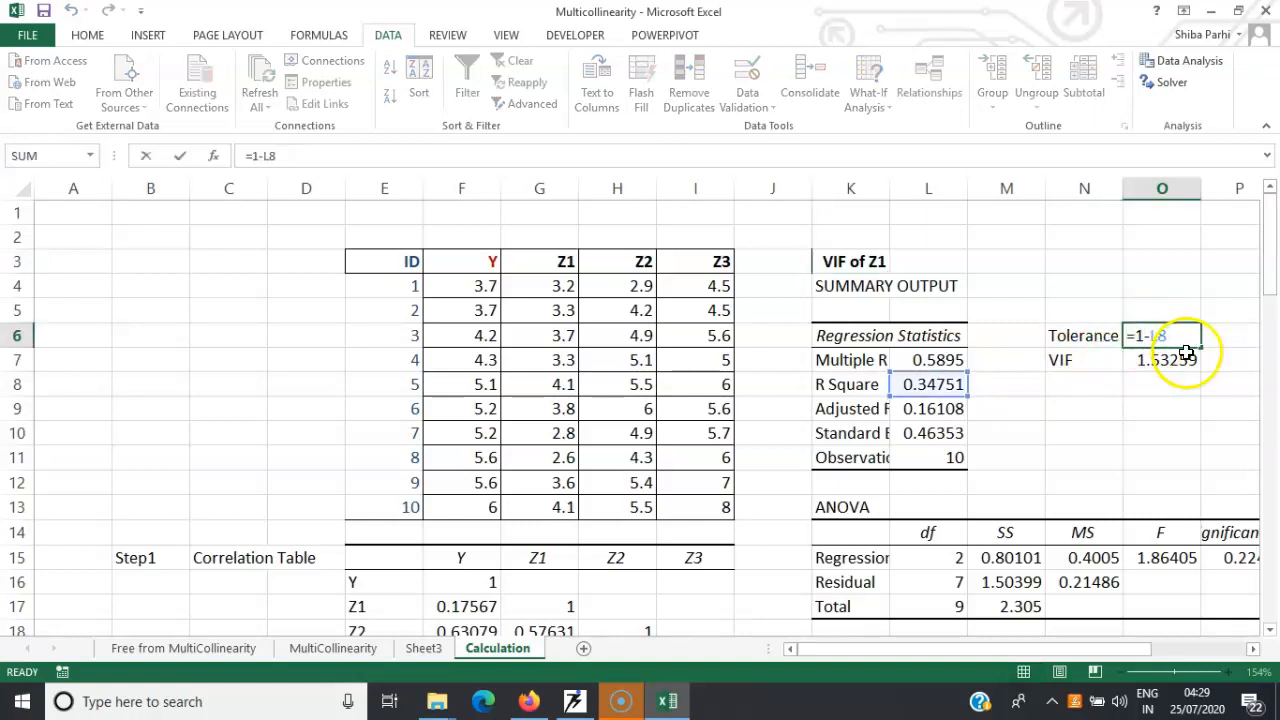
click(1187, 356)
double_click(1175, 359)
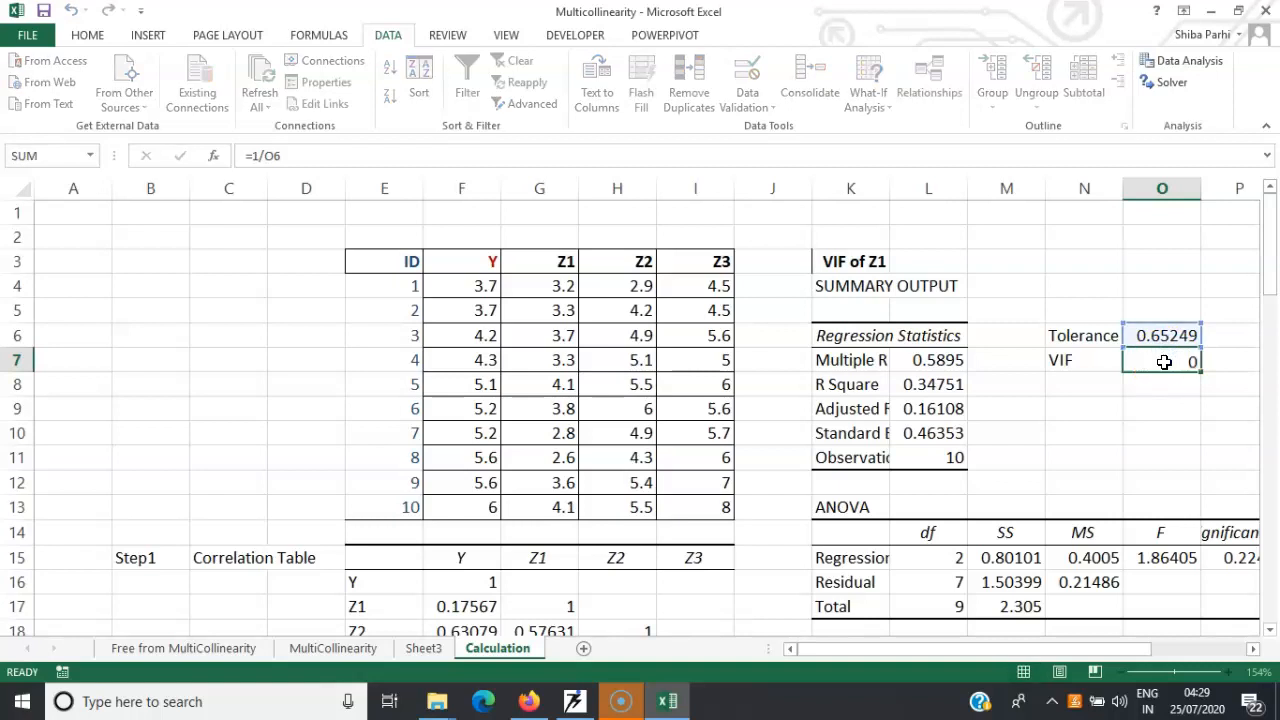
key(Return)
Inspect the R Square in L29 and the VIF in O29 for Z2, comparing them with the Z1 results
drag(1268, 230, 1274, 348)
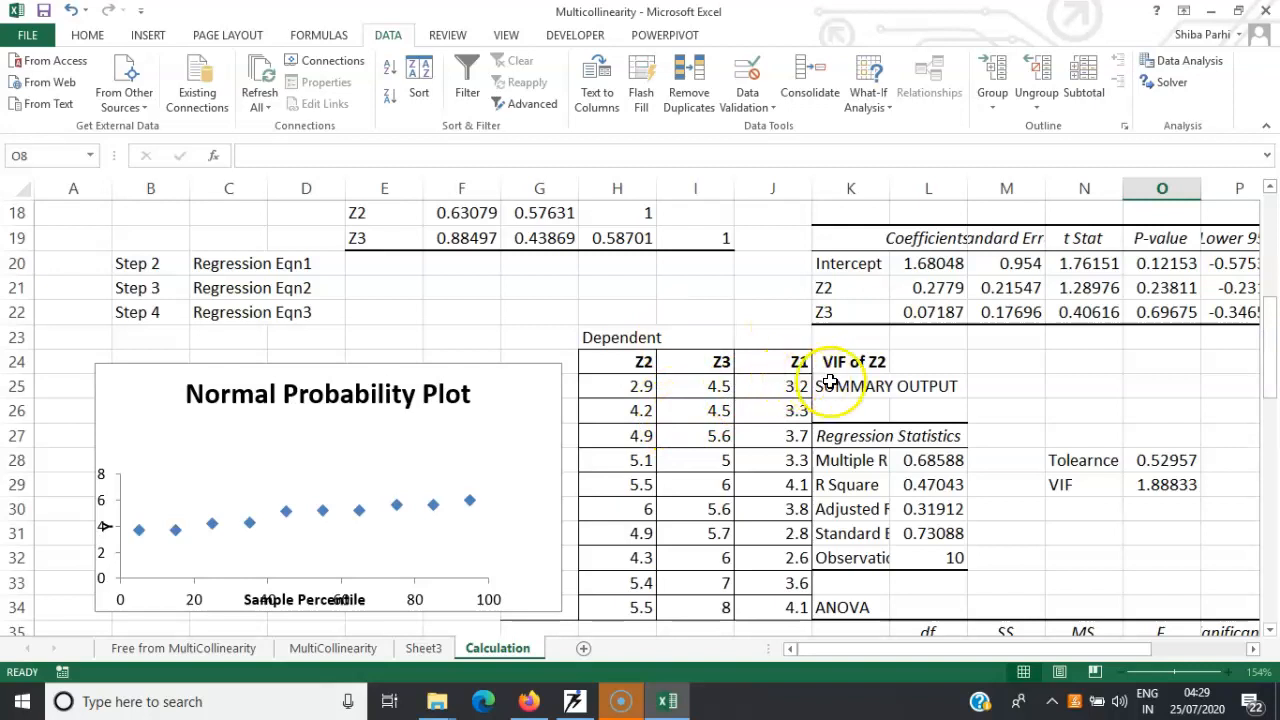
click(930, 485)
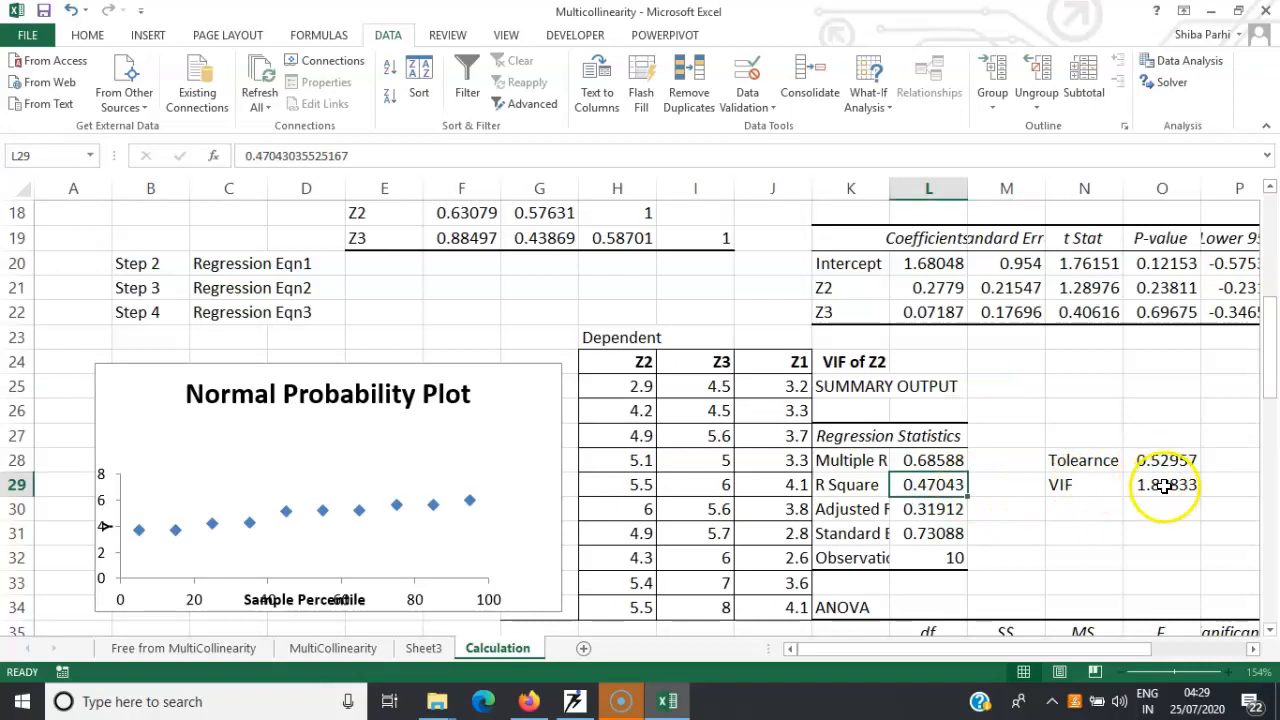
drag(1272, 385, 1238, 196)
click(1150, 363)
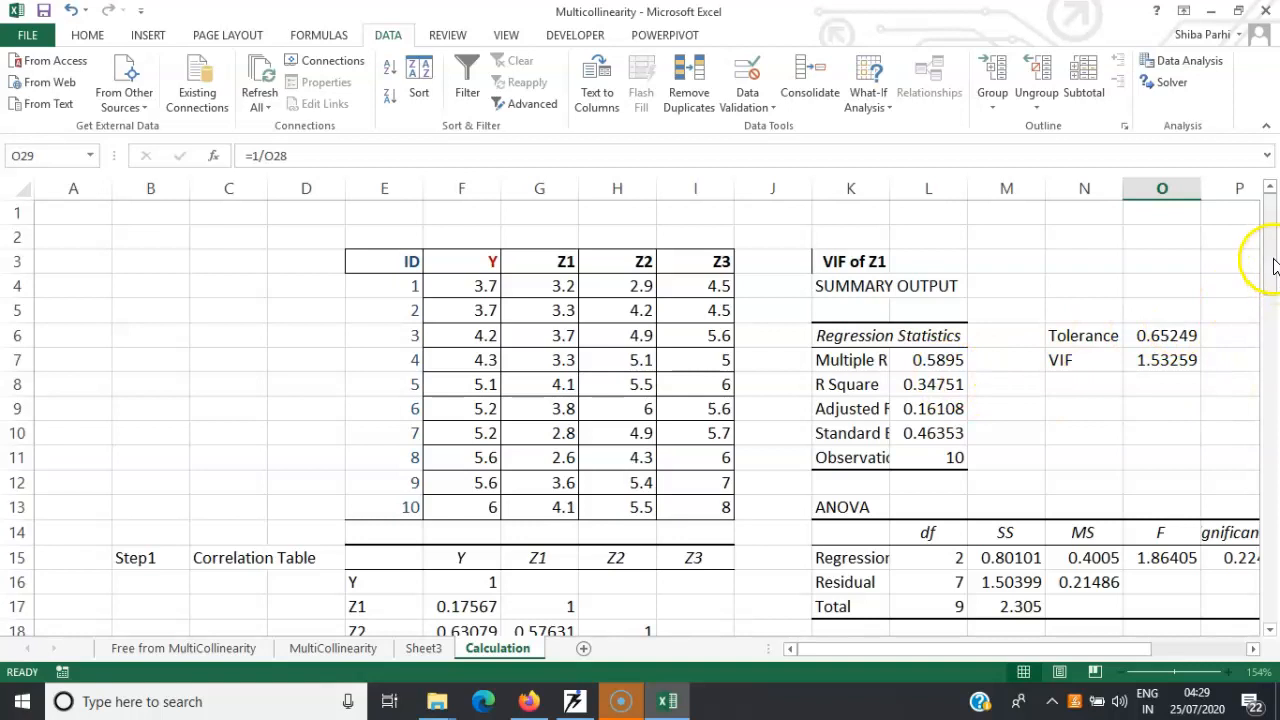
drag(1273, 273, 1272, 437)
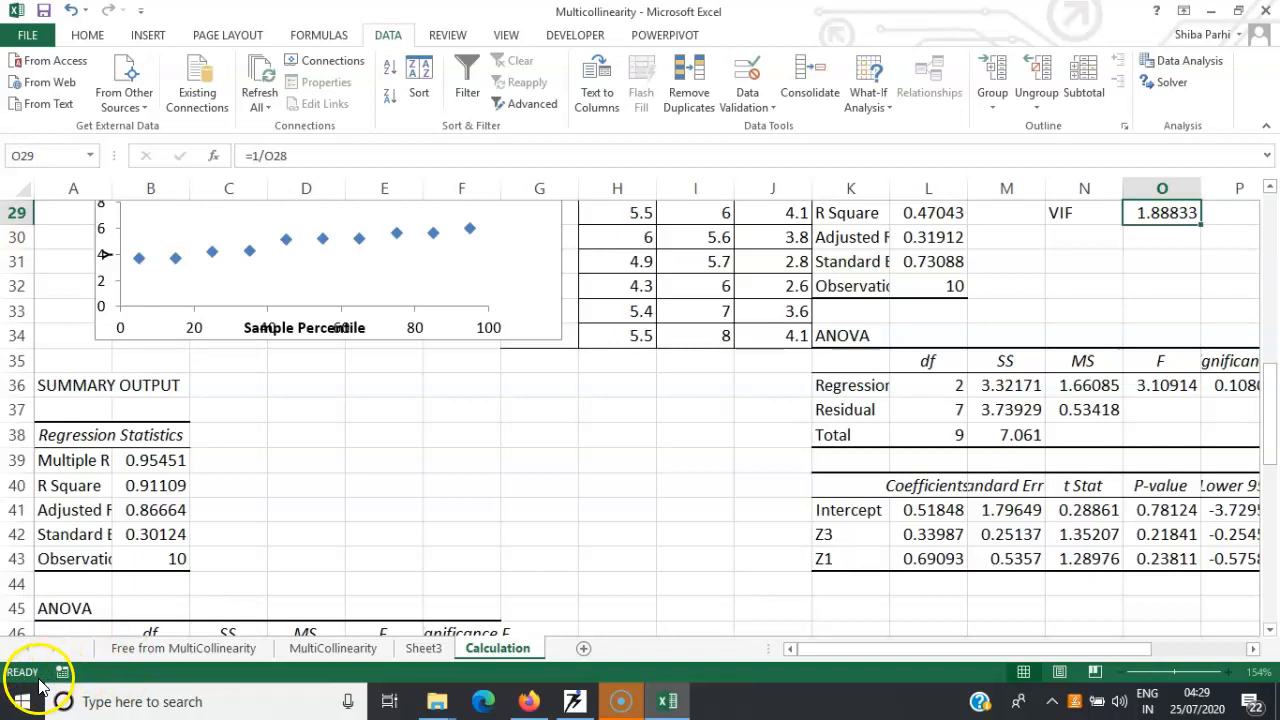
Return to the Free from MultiCollinearity sheet and examine Significance F in G41 and the X1 and X2 coefficient table
click(173, 649)
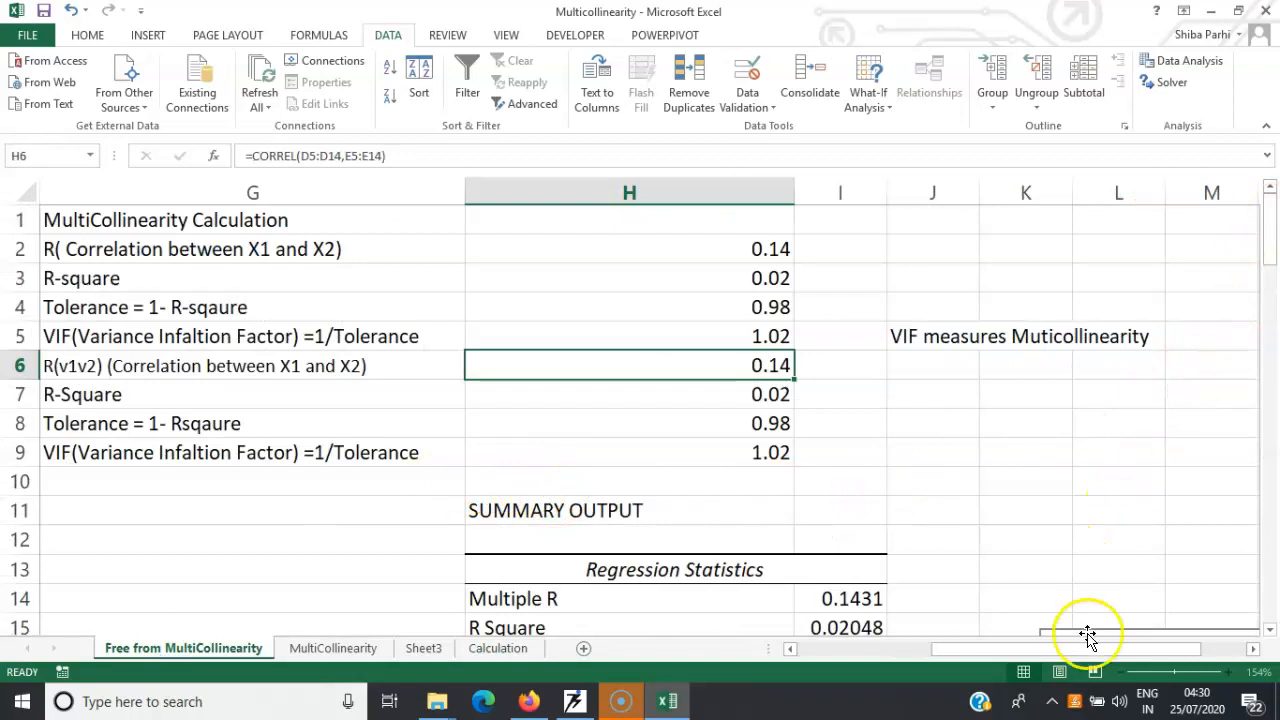
drag(1066, 650, 820, 650)
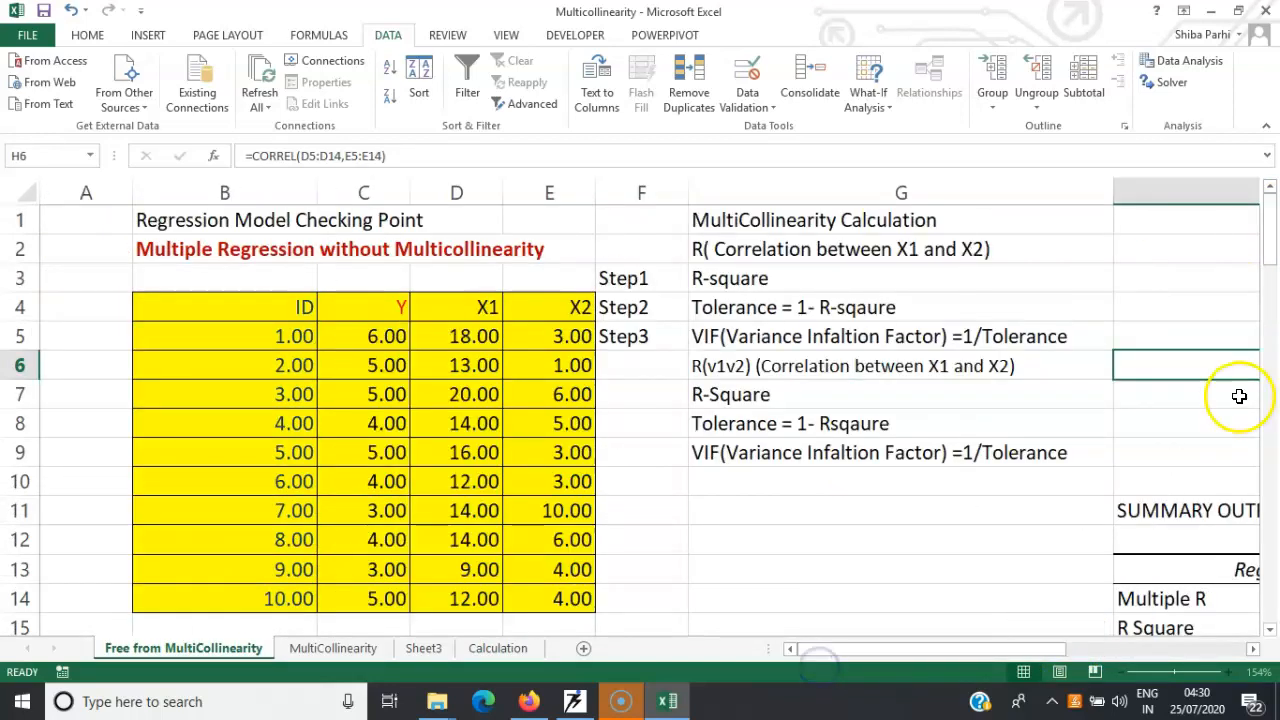
drag(1271, 228, 1274, 390)
click(986, 399)
drag(1274, 410, 1237, 437)
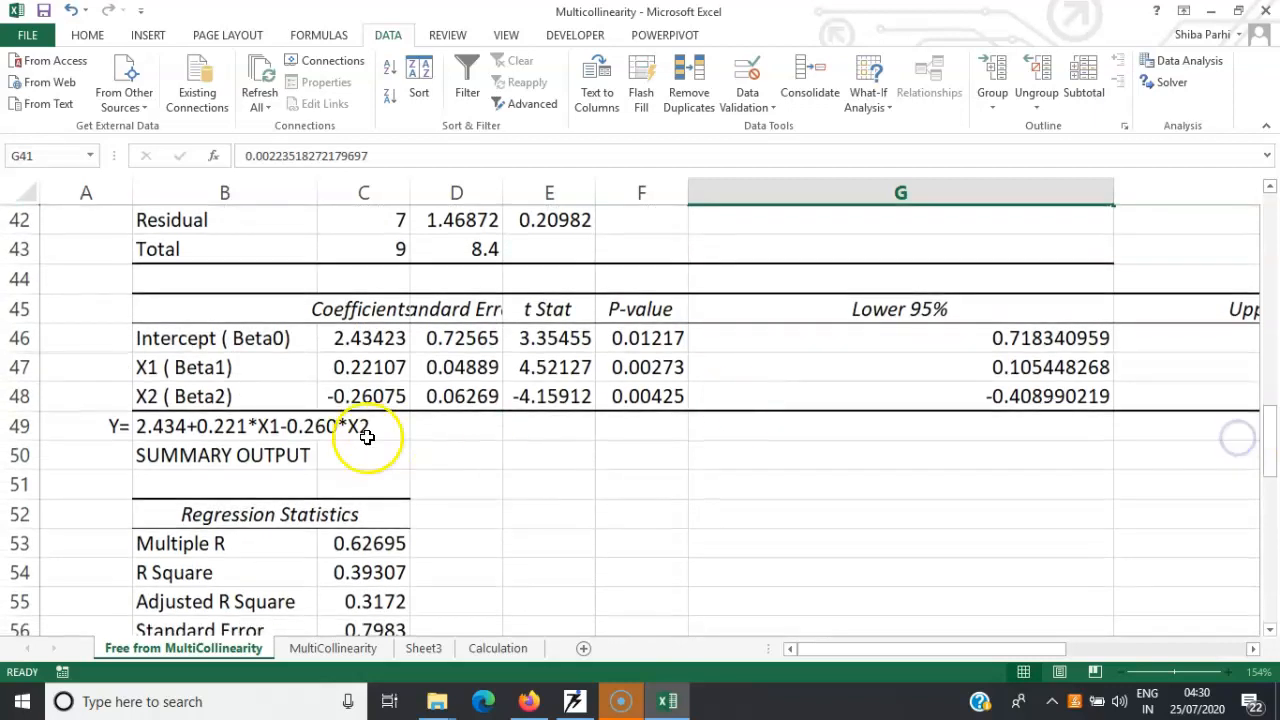